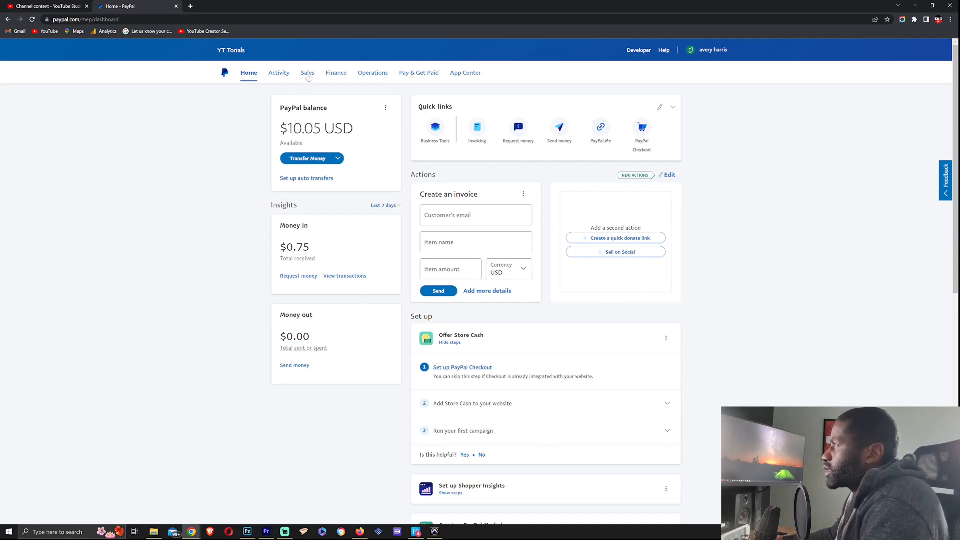
Open the Donations page from the sales channels
mouse_move(280, 73)
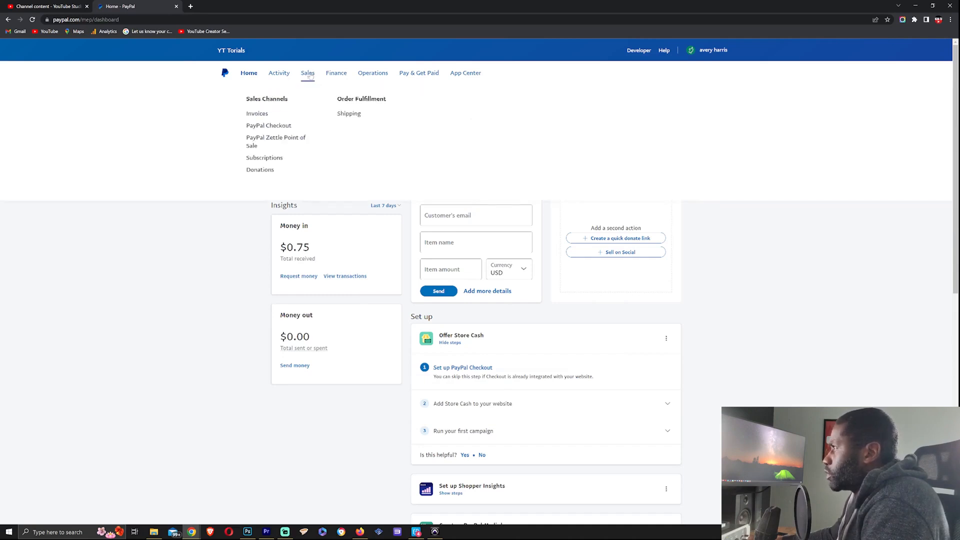
mouse_move(309, 75)
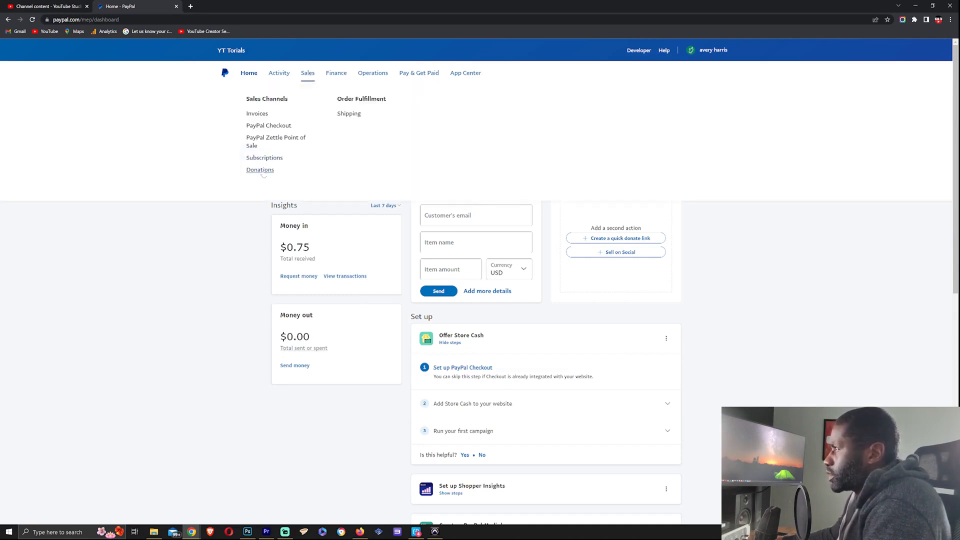
left_click(264, 170)
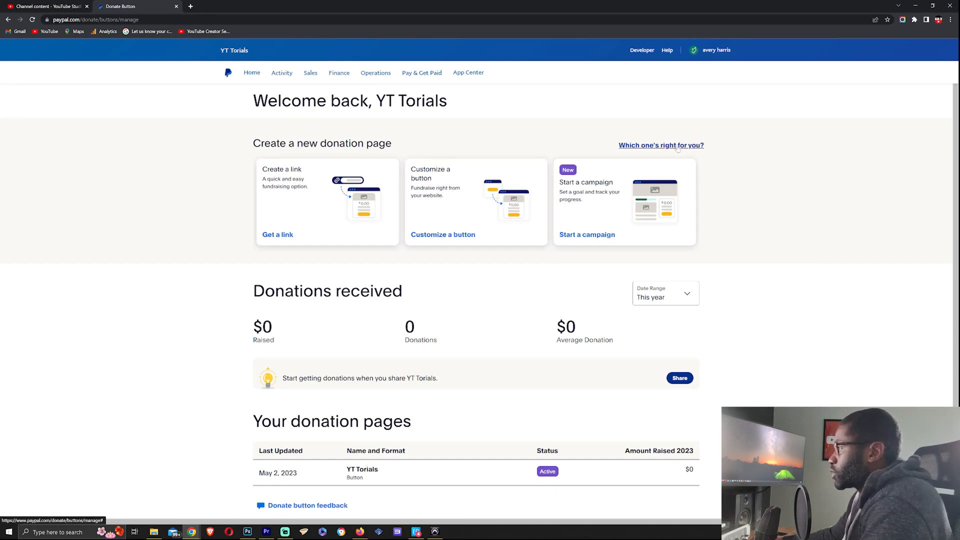
Compare the available donation page types and start creating a donation link
left_click(682, 146)
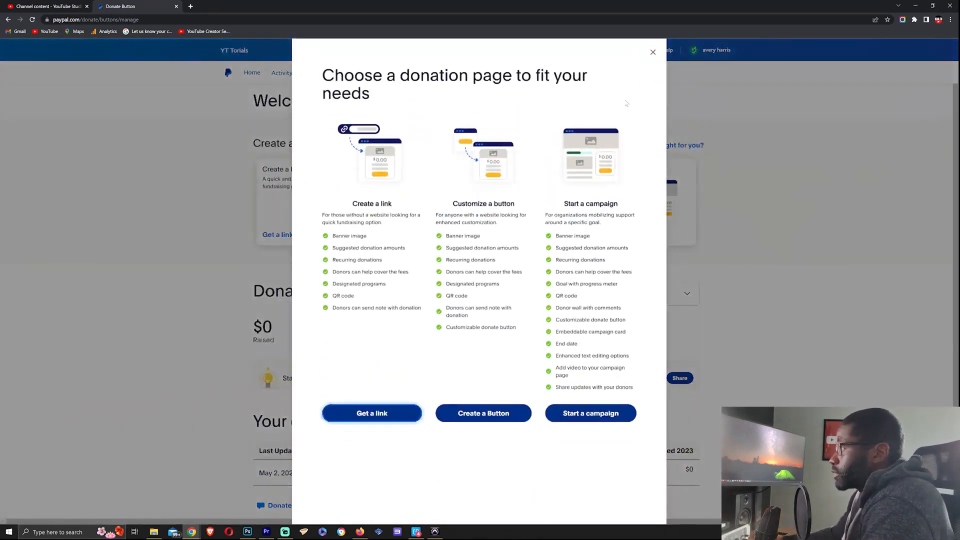
left_click(653, 52)
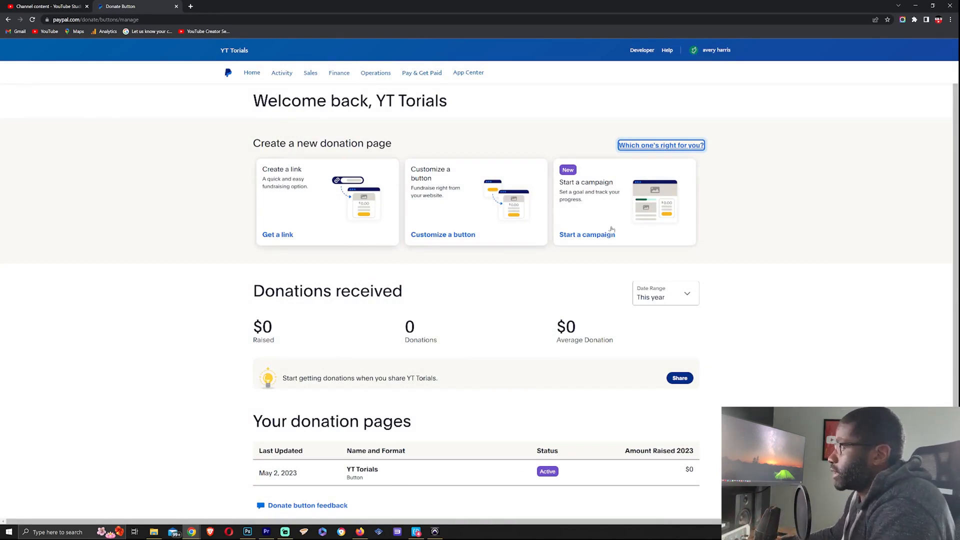
left_click(324, 214)
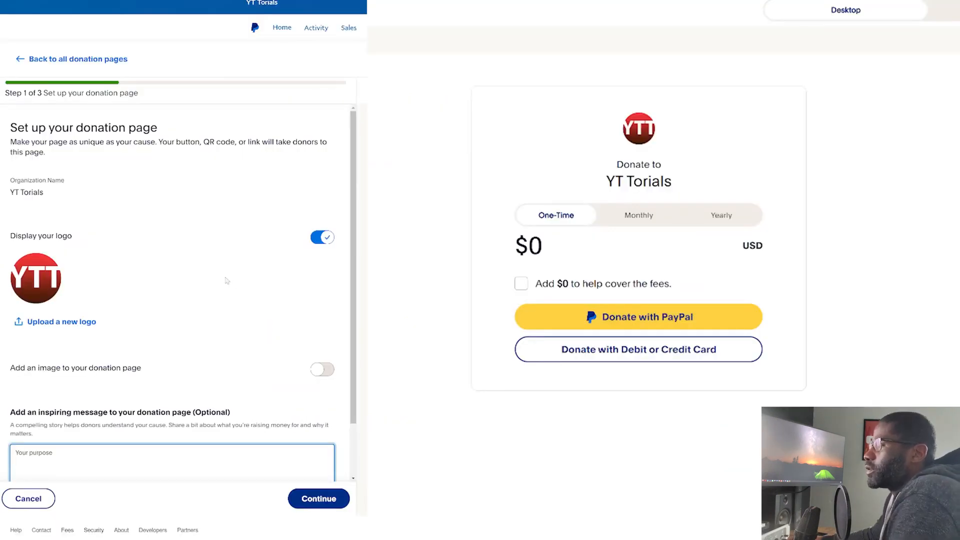
left_click(11, 188)
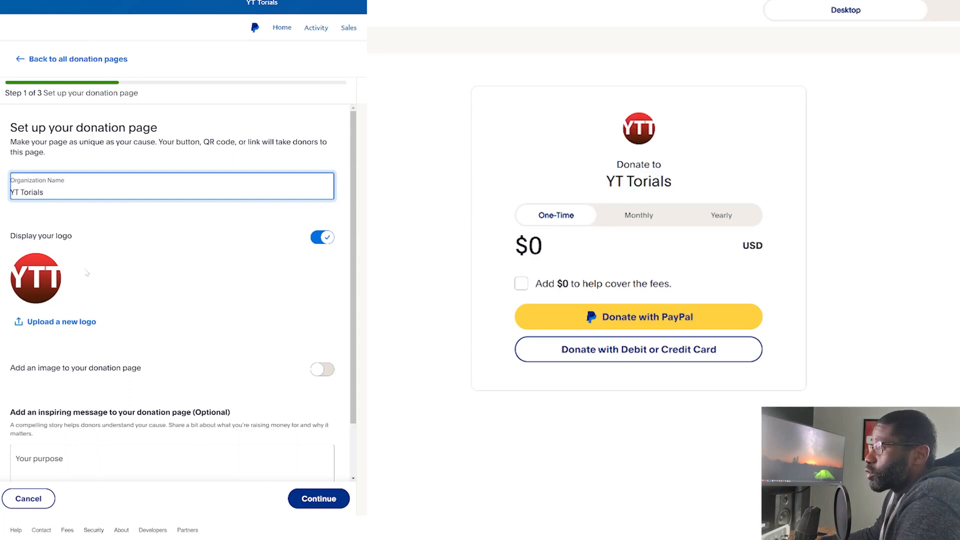
left_click(75, 323)
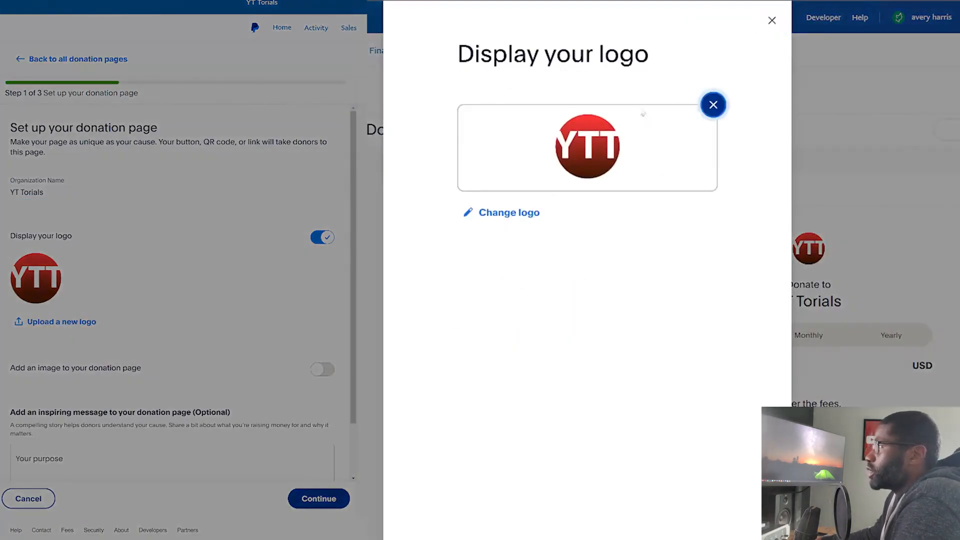
left_click(519, 213)
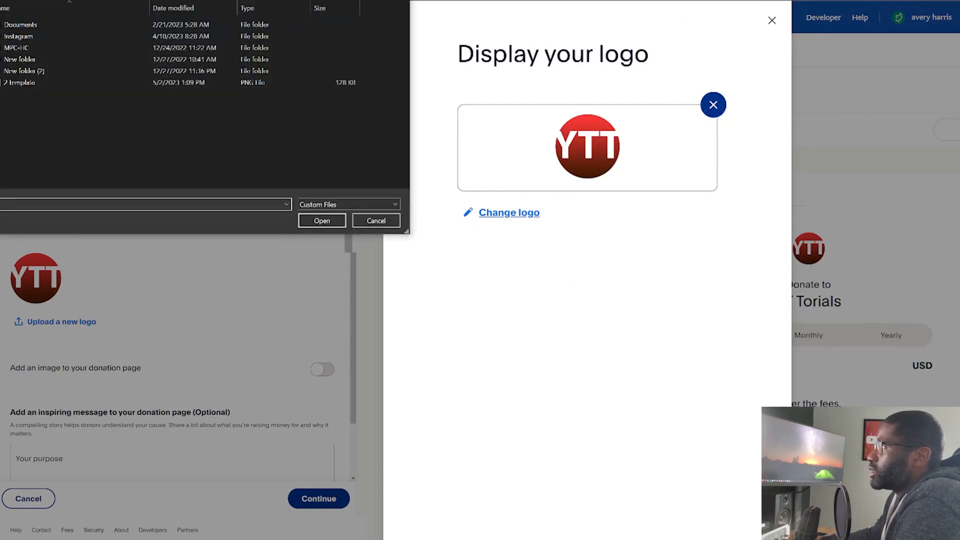
key("Escape")
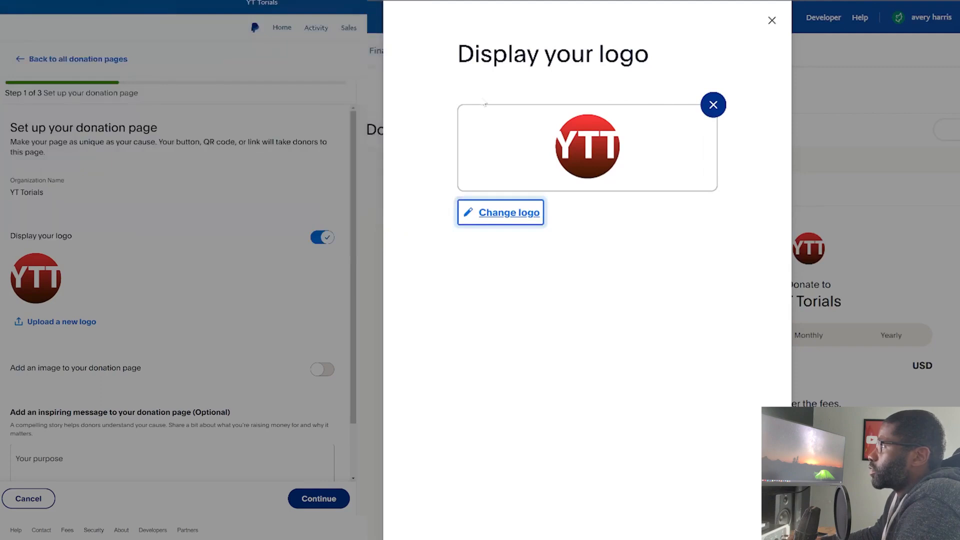
left_click(772, 20)
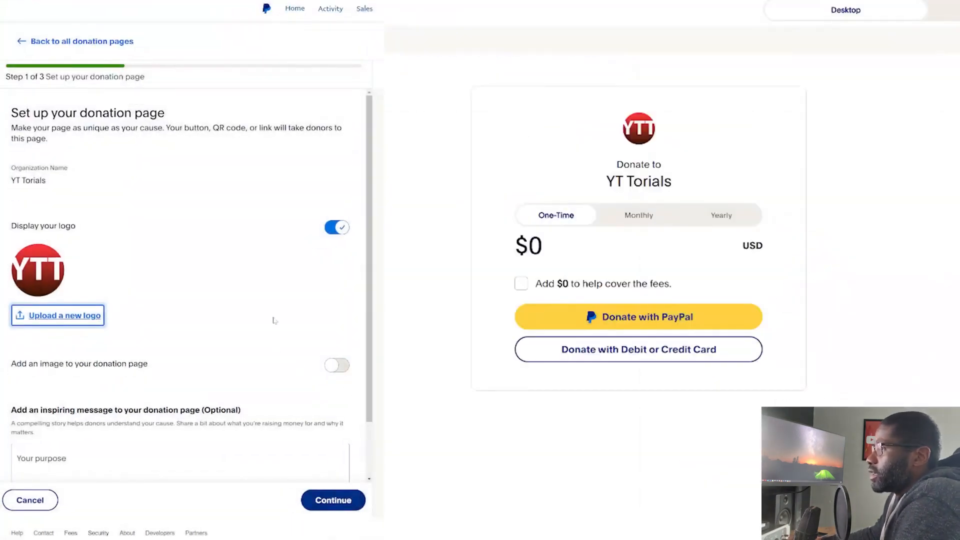
scroll(235, 280, "down", 1)
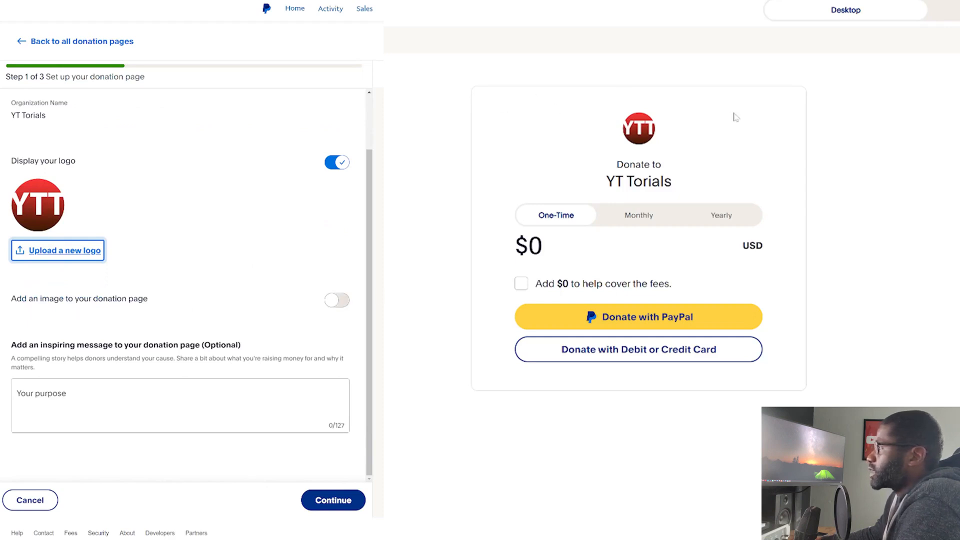
left_click(343, 304)
left_click(344, 306)
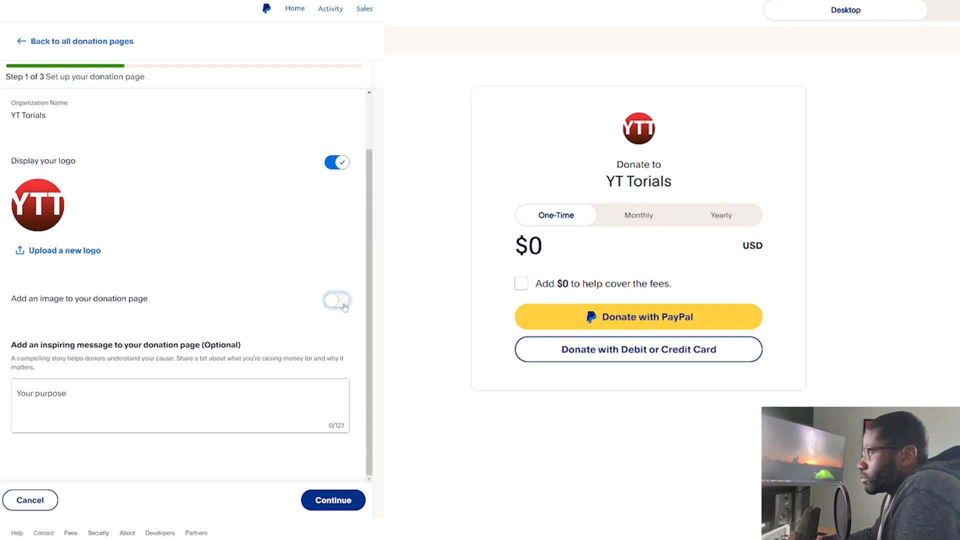
Add the purpose message "Thanks for your support" to the donation page and continue to the donation details
left_click(180, 405)
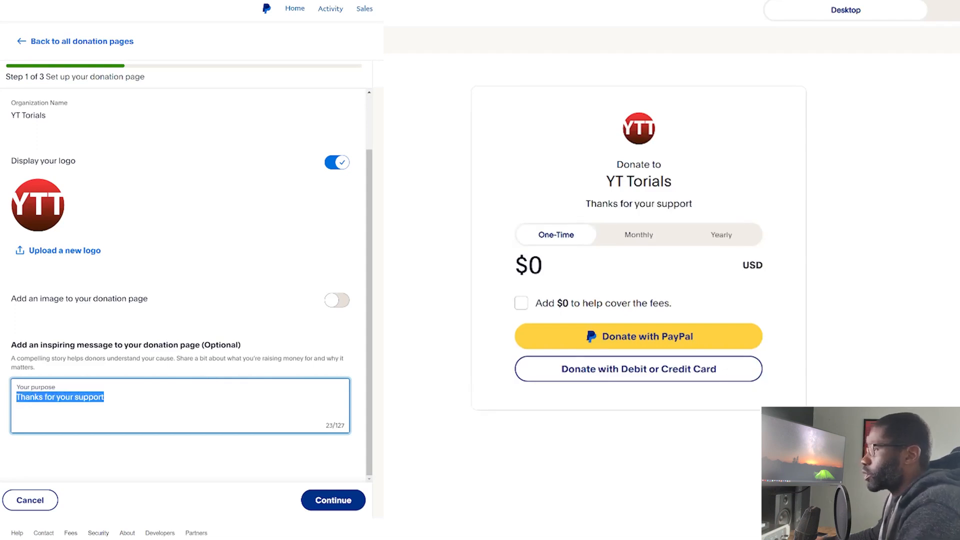
left_click(200, 461)
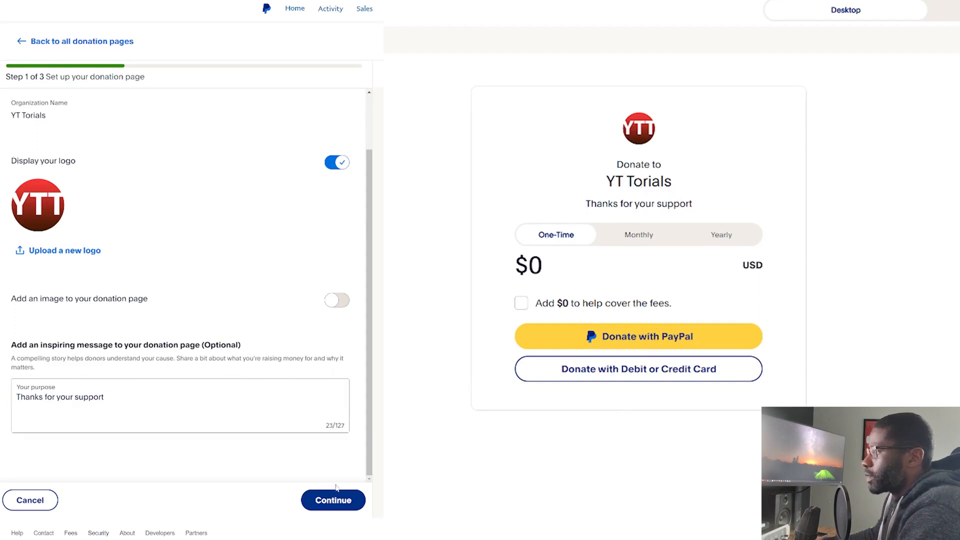
left_click(337, 501)
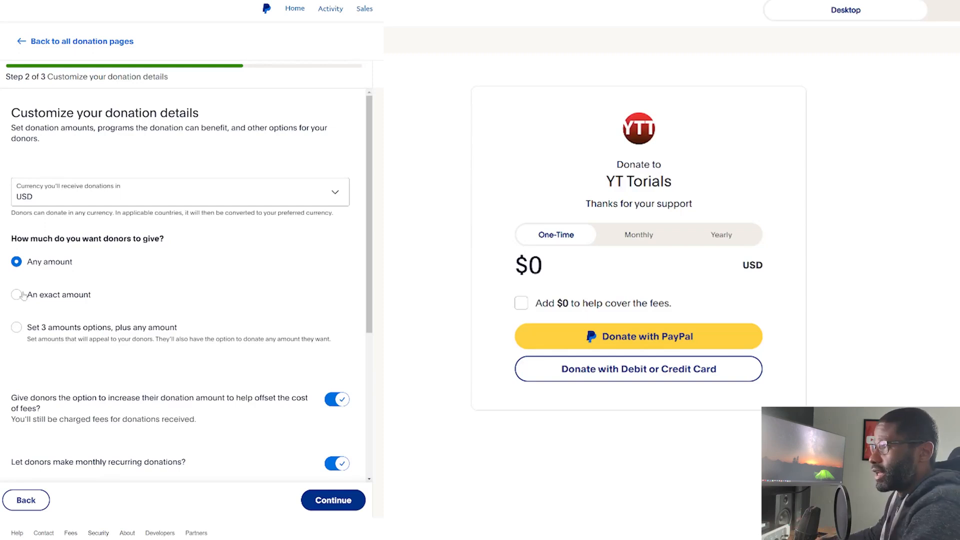
left_click(16, 295)
left_click(36, 331)
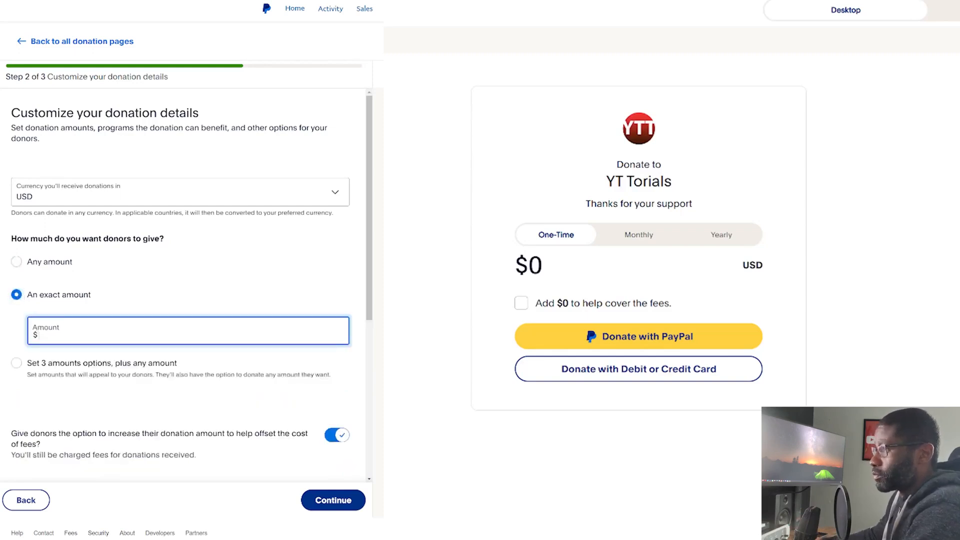
type("5")
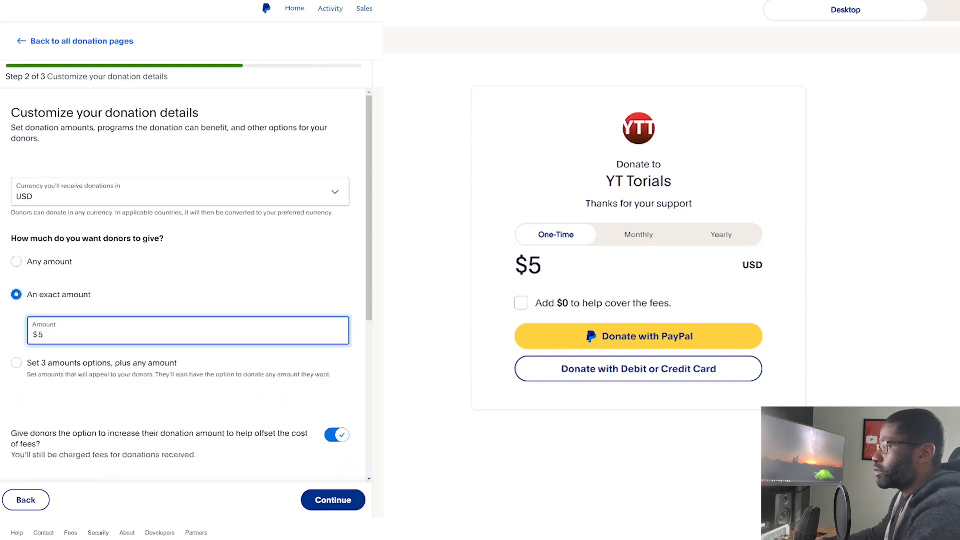
Offer donors three amount options of $2, $5 and $10, plus any amount
left_click(16, 364)
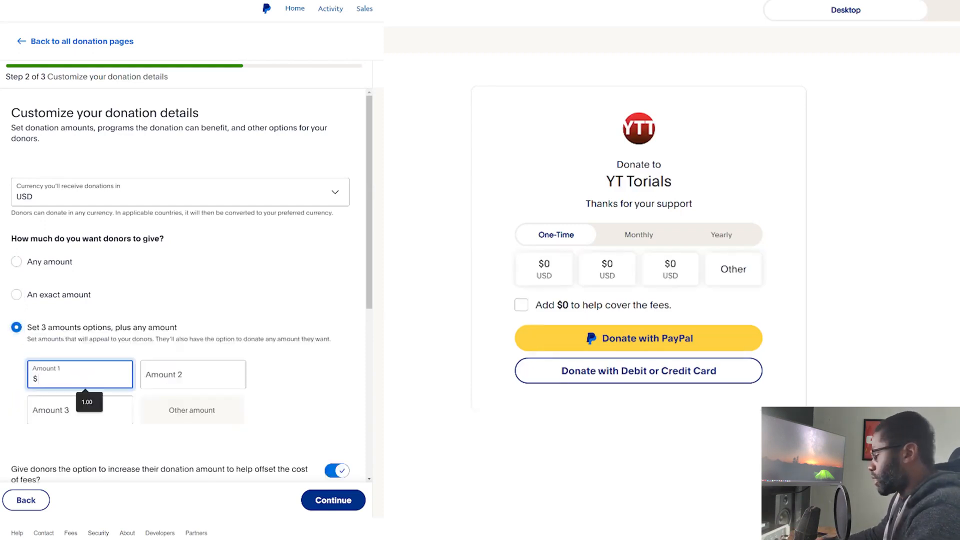
type("2")
key("Tab")
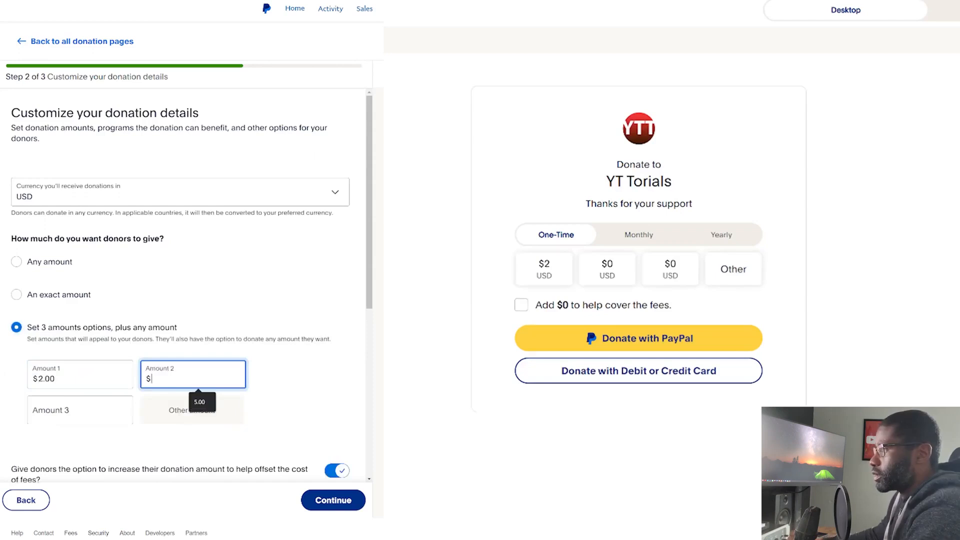
type("5")
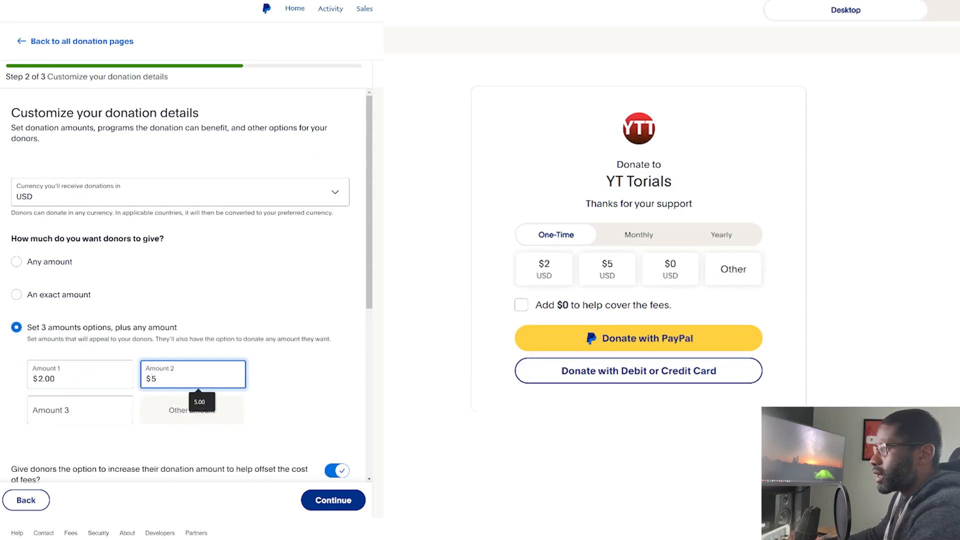
key("Tab")
type("10")
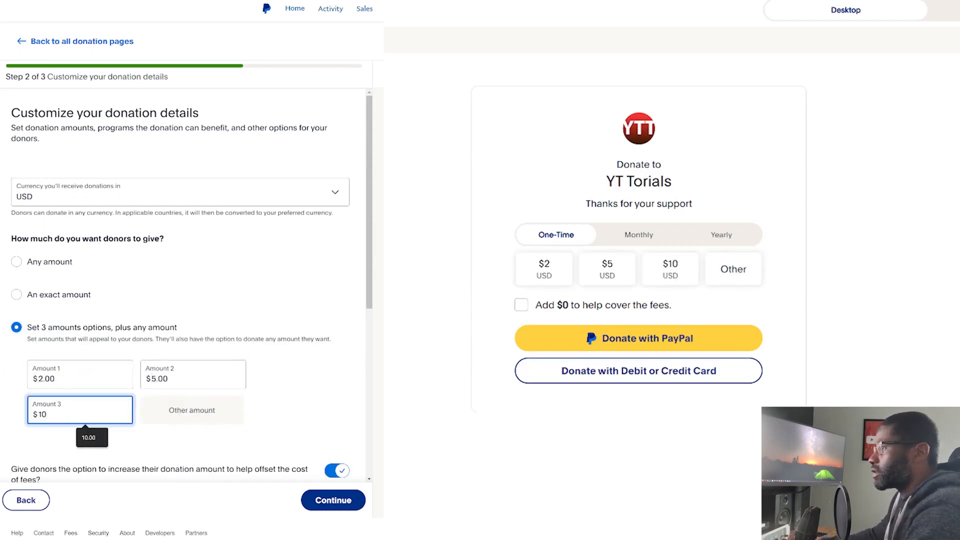
left_click(186, 454)
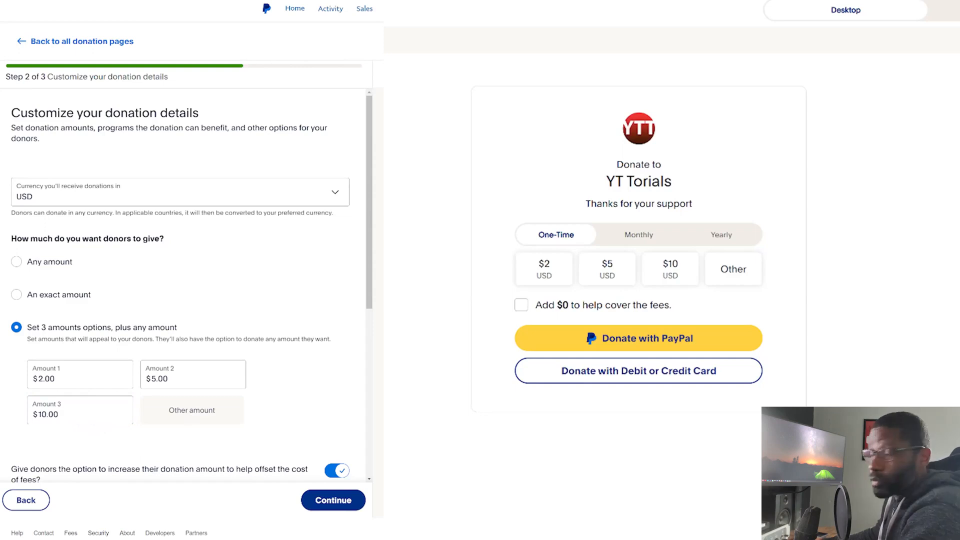
scroll(204, 409, "down", 3)
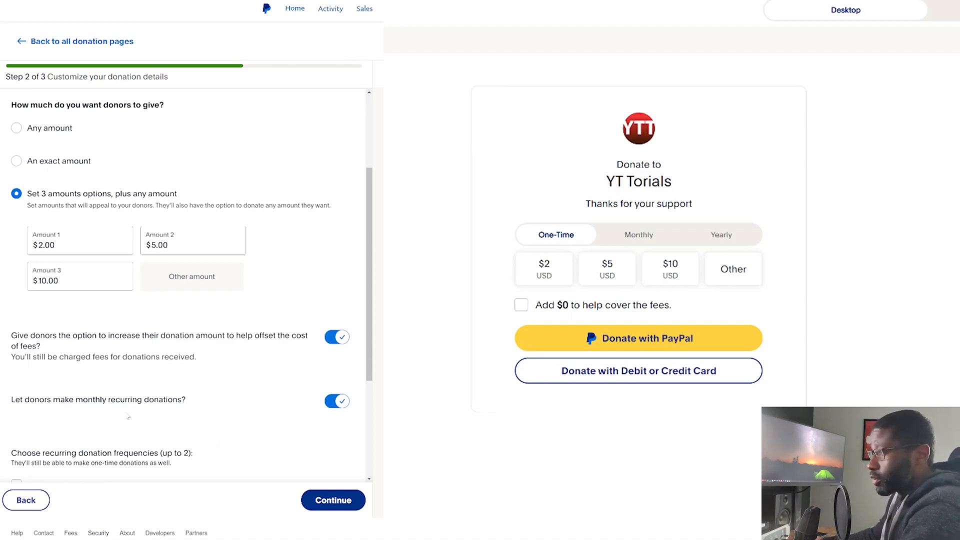
scroll(125, 412, "down", 3)
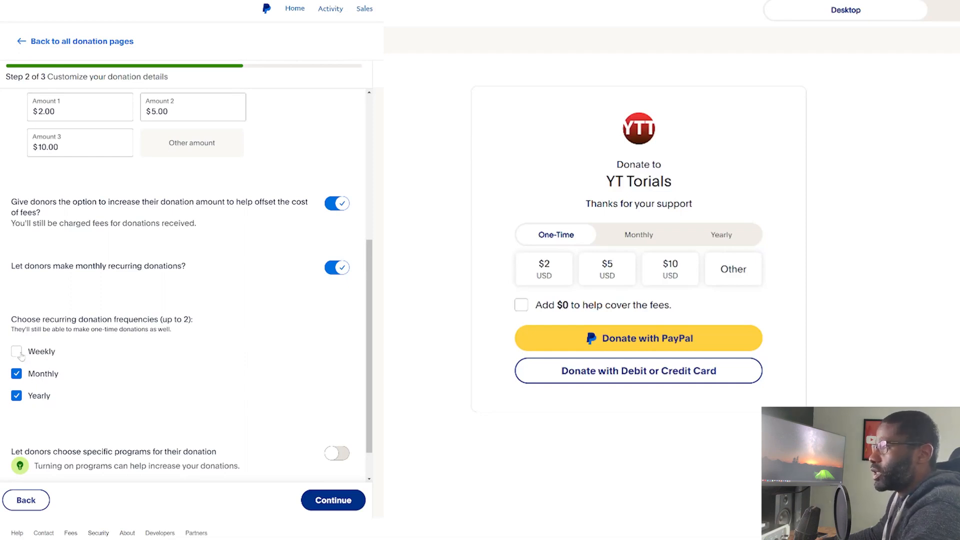
left_click(16, 374)
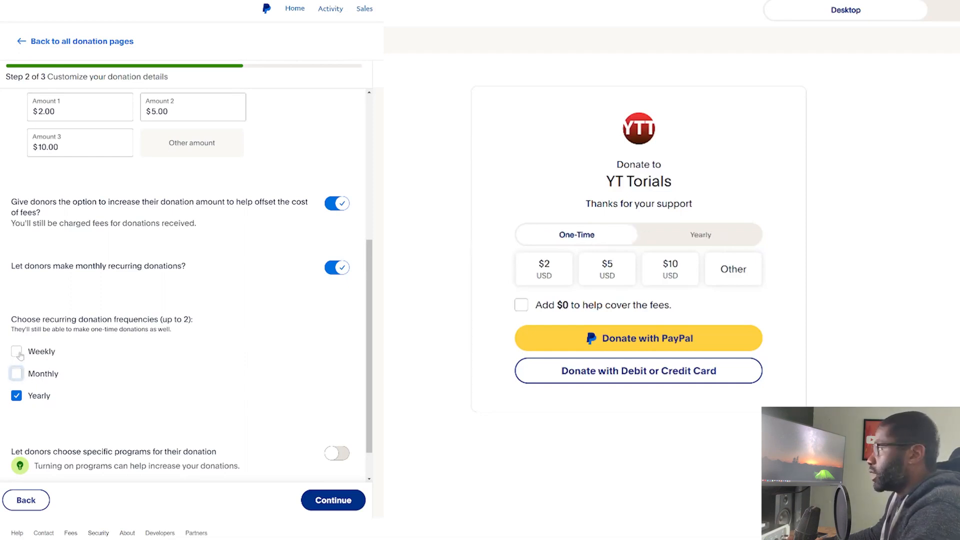
left_click(16, 396)
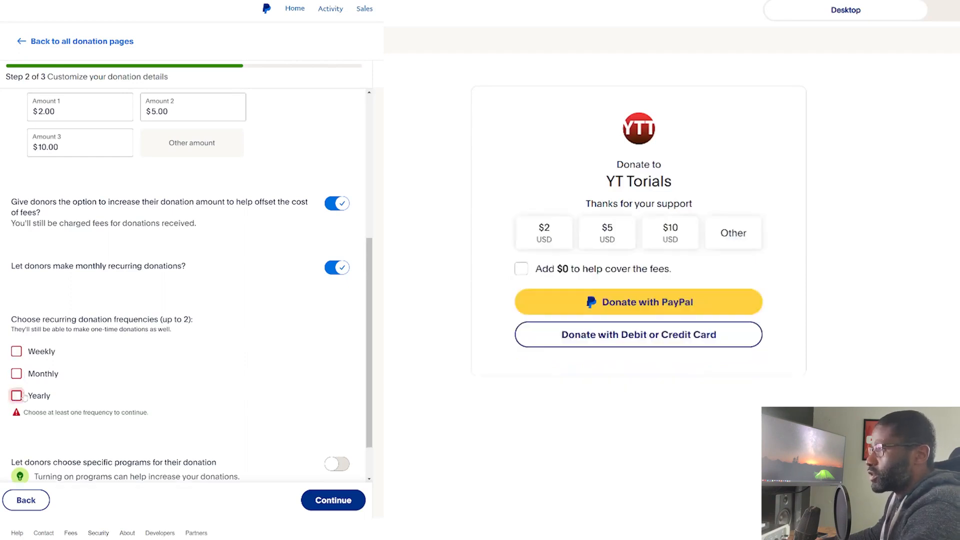
left_click(16, 395)
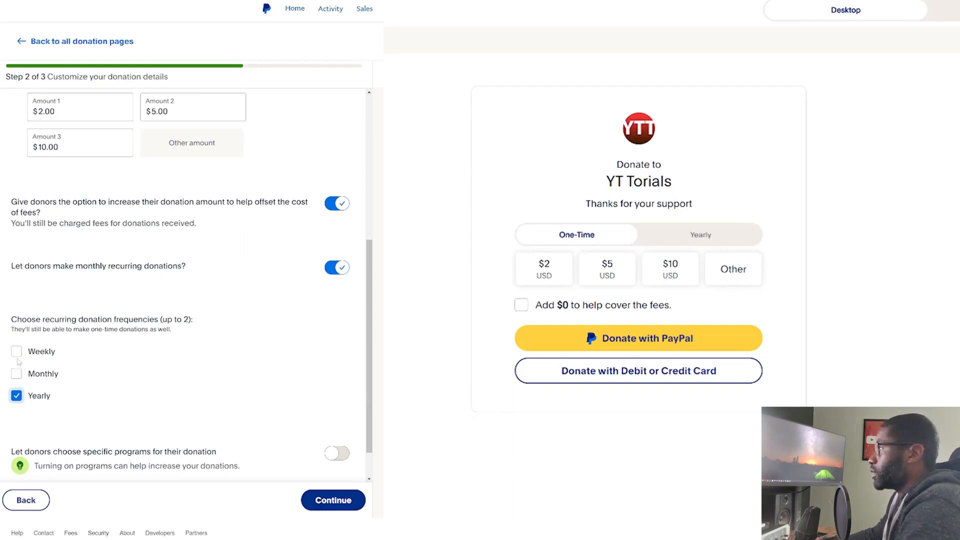
left_click(17, 374)
left_click(16, 396)
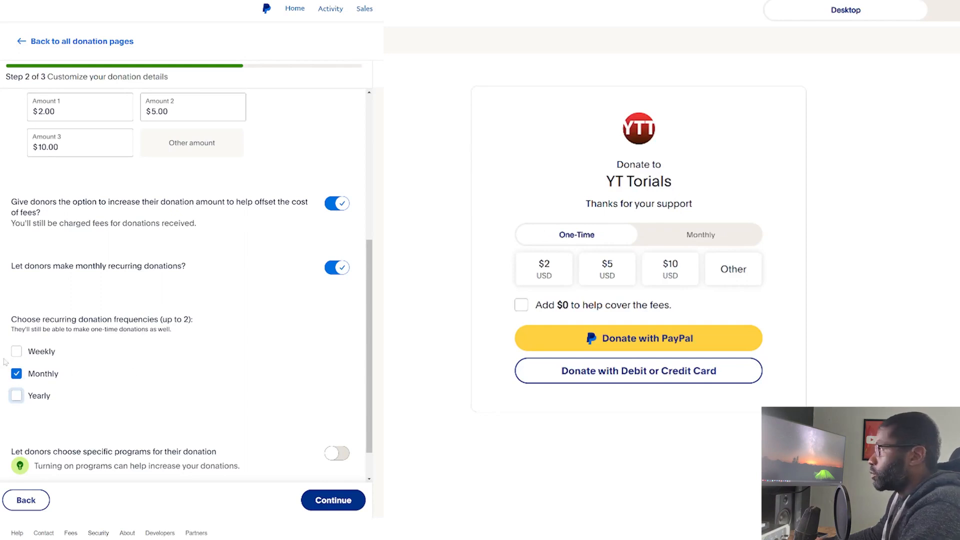
left_click(17, 396)
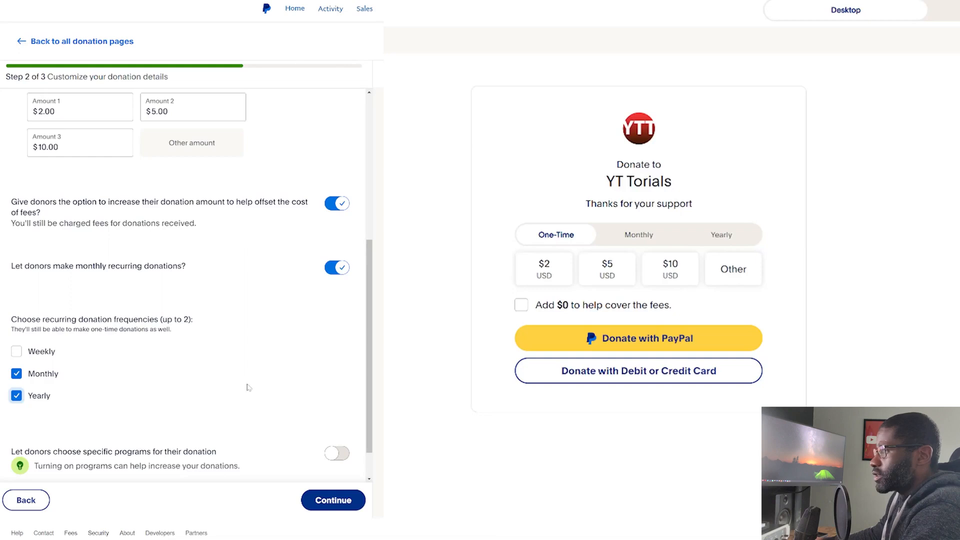
Turn the option for donors to choose specific programs on and back off, and continue to the payment page setup
scroll(249, 388, "down", 1)
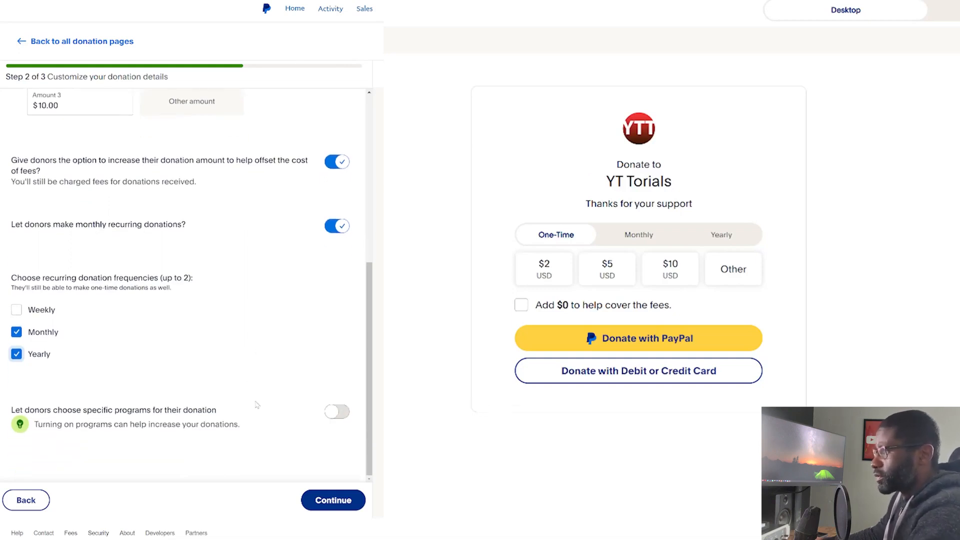
left_click(333, 415)
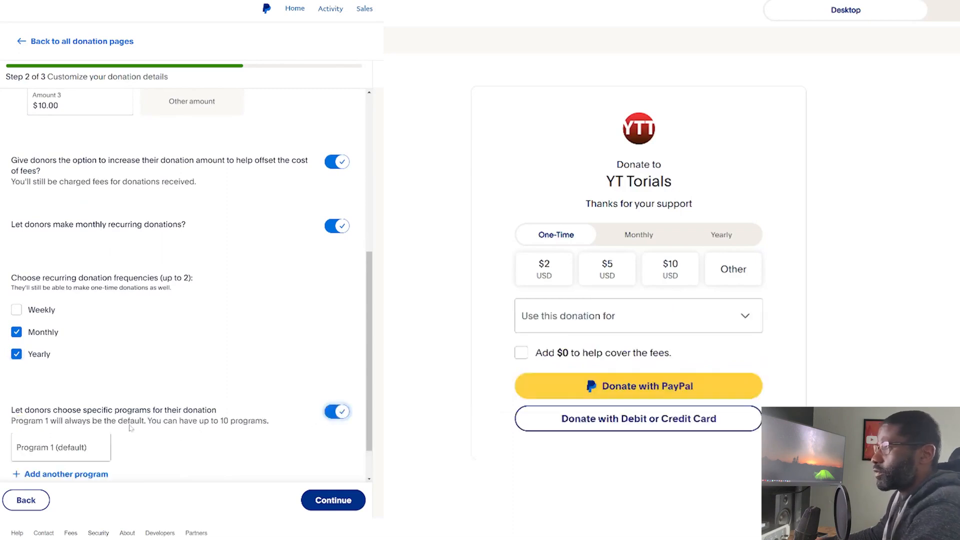
scroll(131, 428, "down", 1)
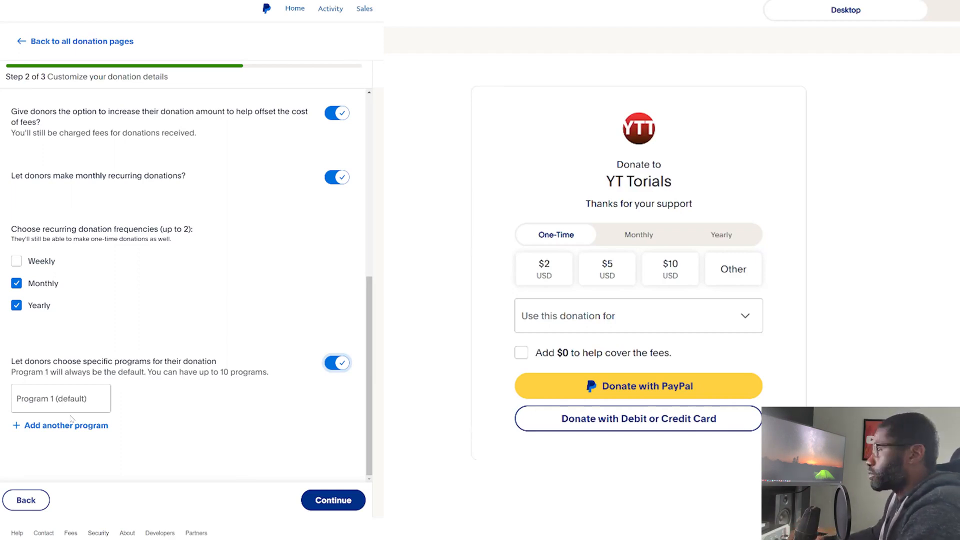
left_click(332, 366)
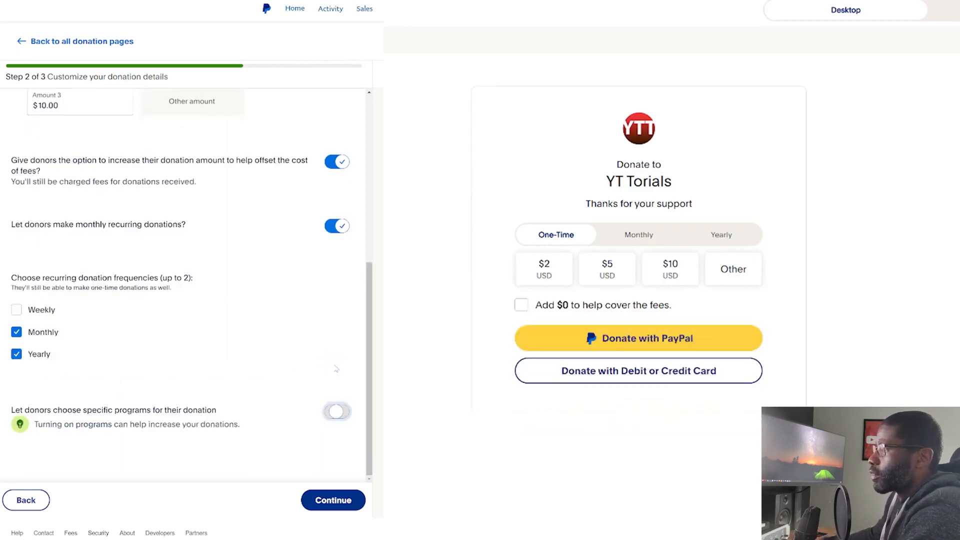
left_click(333, 502)
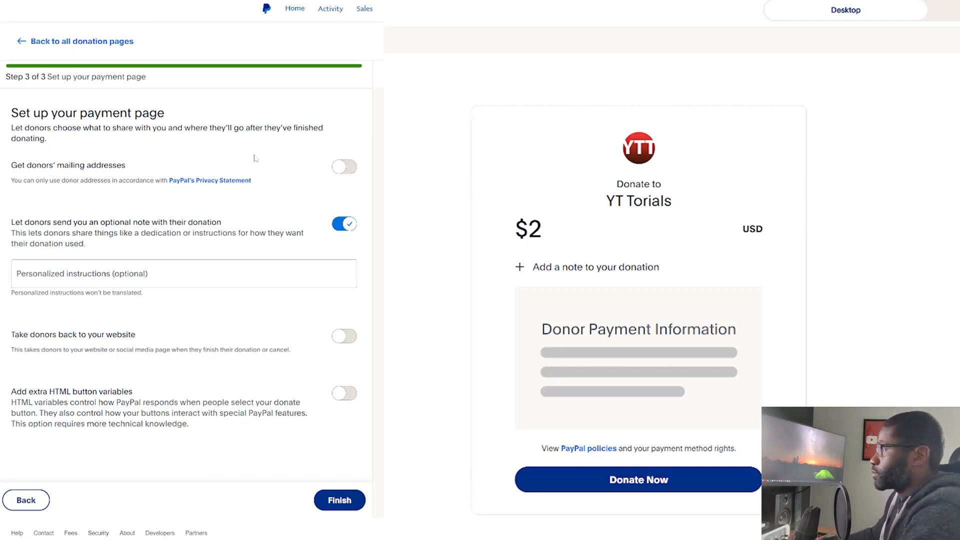
Try the donor mailing address and return-to-website options, turn both back off, and finish the donation page
left_click(345, 167)
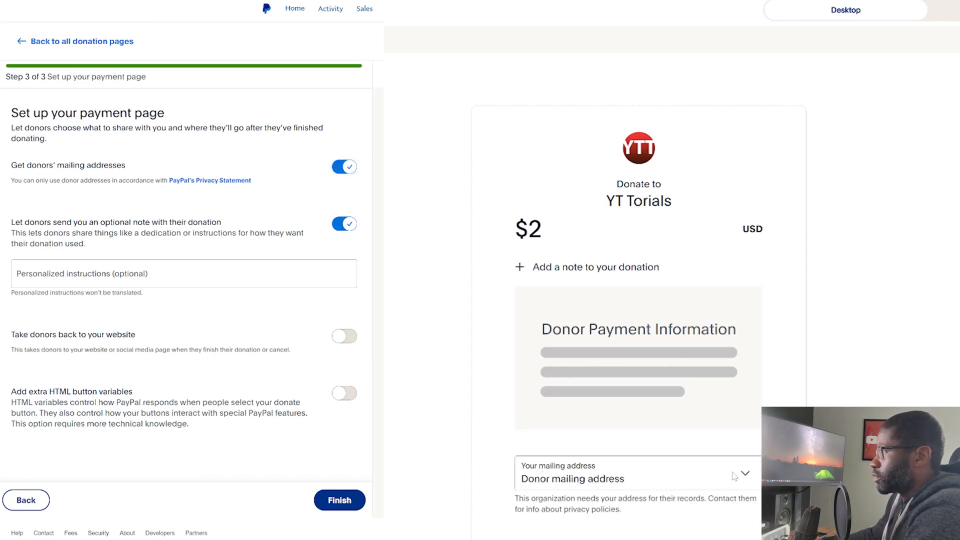
left_click(352, 168)
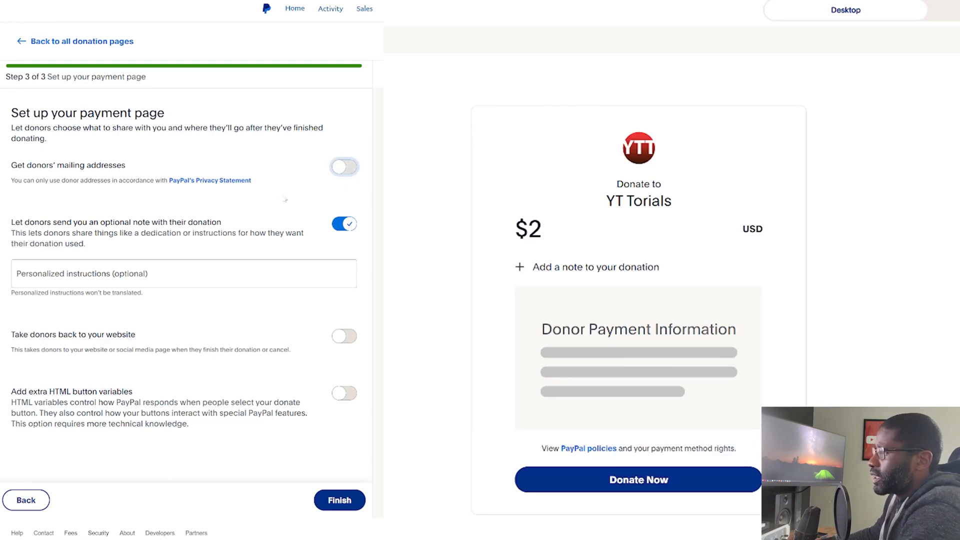
scroll(269, 201, "down", 1)
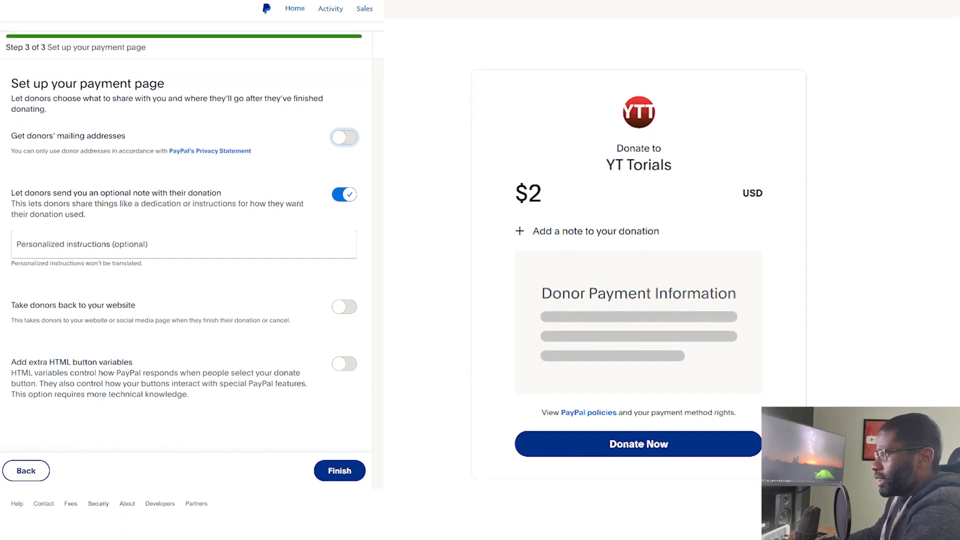
left_click(183, 244)
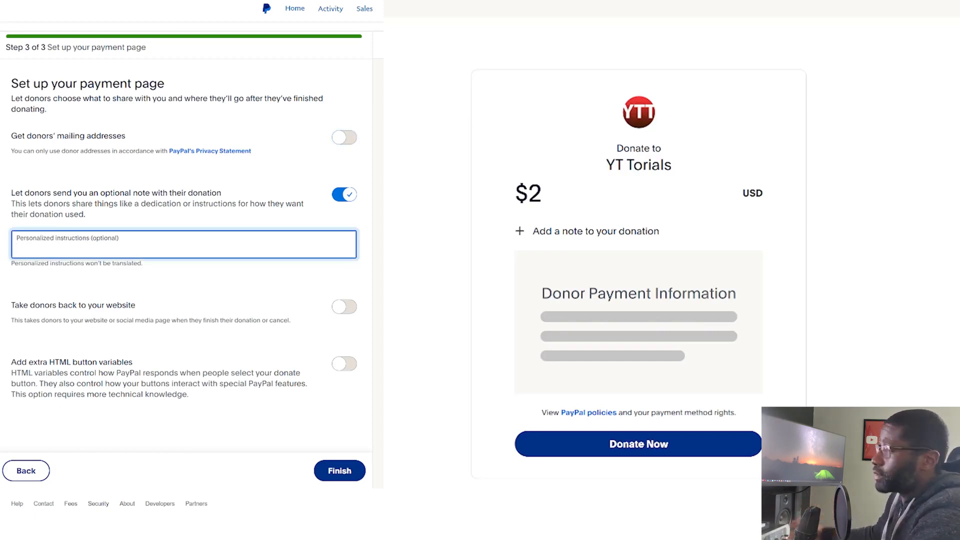
left_click(293, 275)
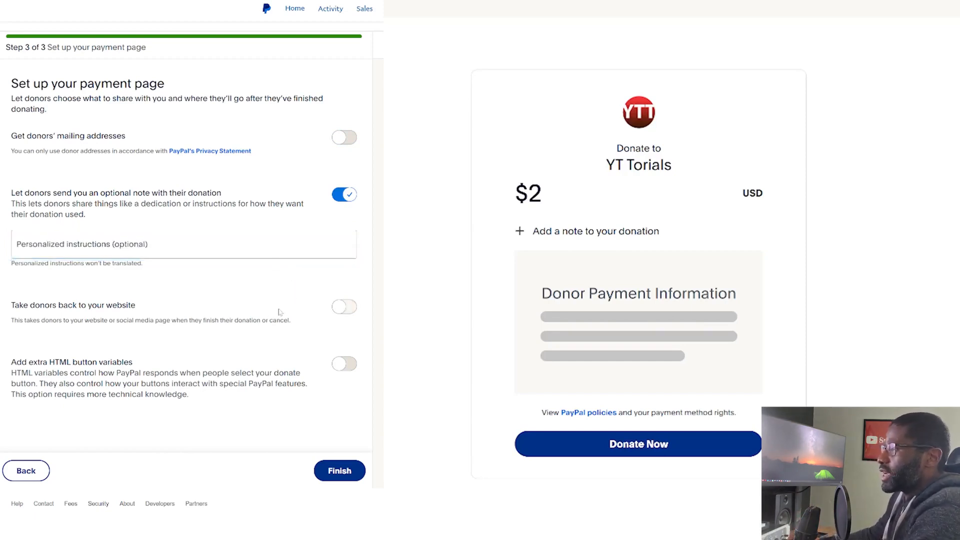
left_click(345, 307)
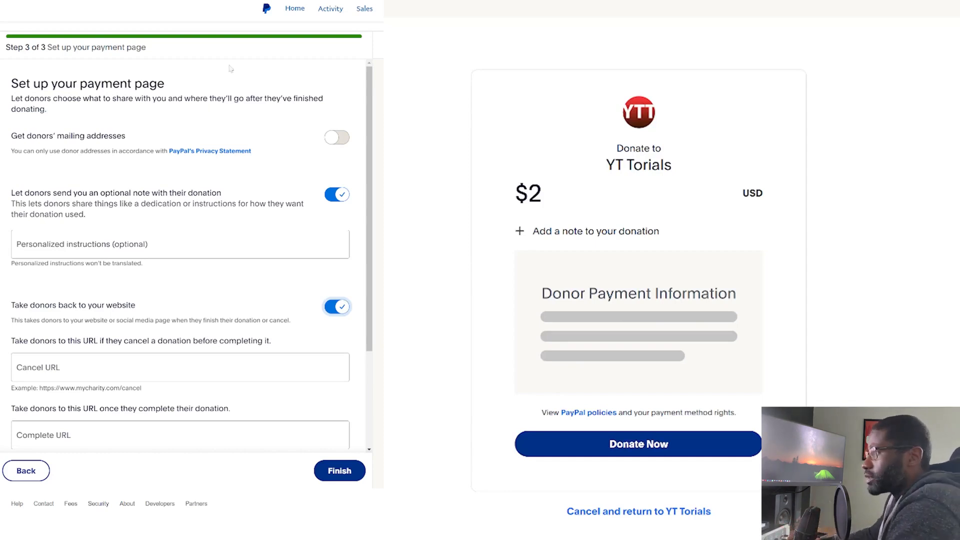
left_click(338, 307)
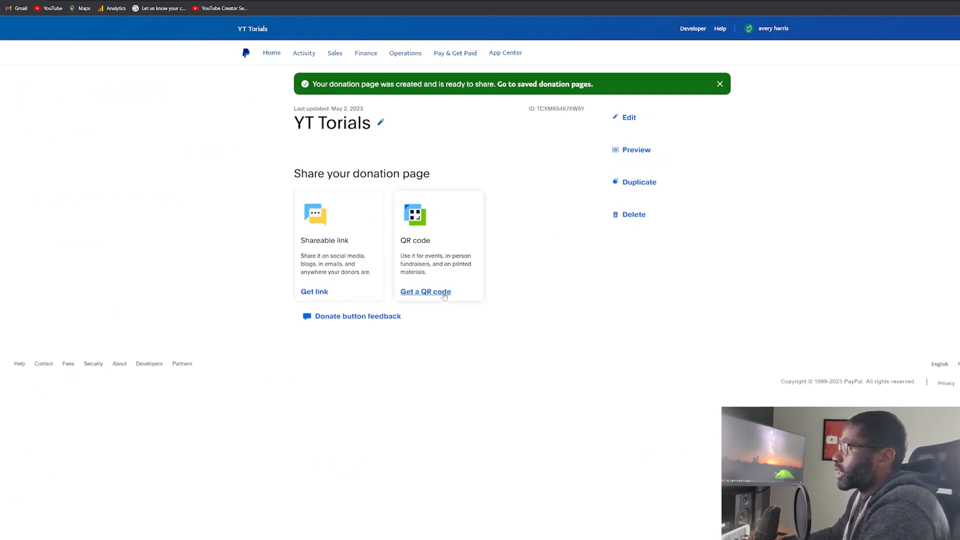
Copy the shareable link of the new donation page and close the link details
left_click(316, 293)
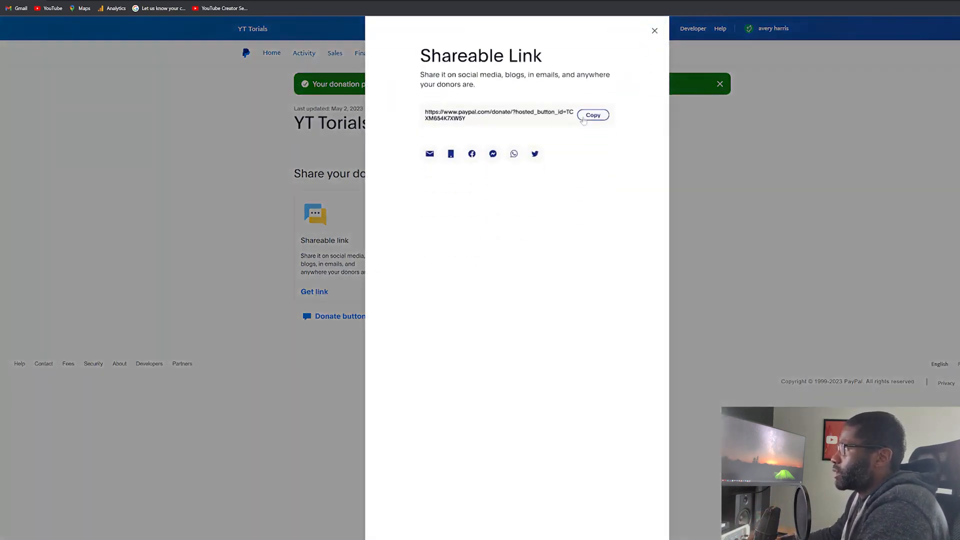
left_click(586, 118)
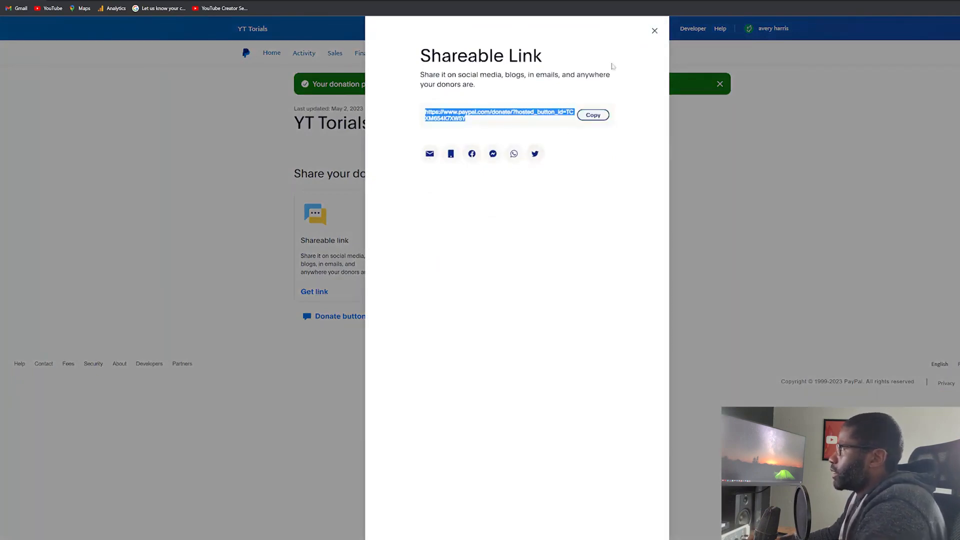
left_click(655, 31)
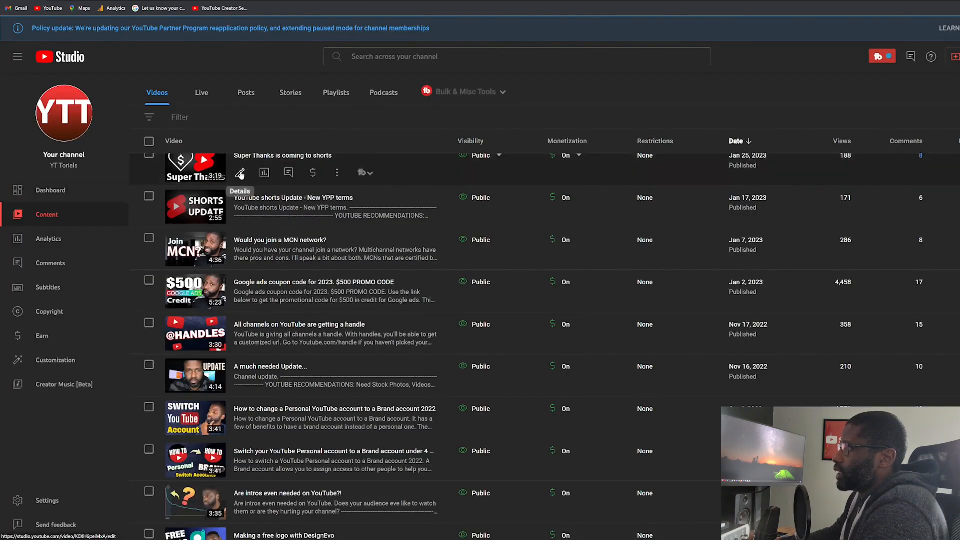
In YouTube Studio, paste the donation link below the first description line of "Super Thanks is coming to shorts" and save
left_click(240, 173)
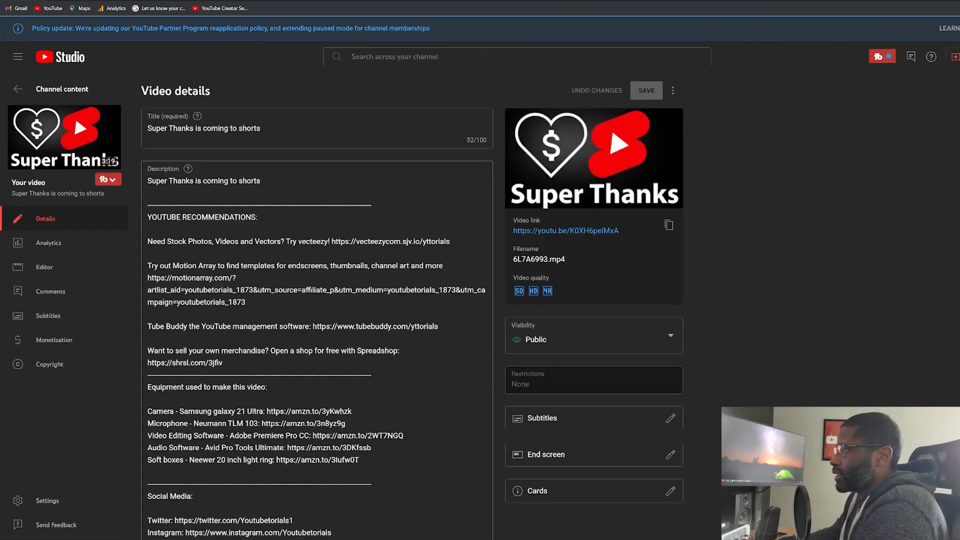
left_click(261, 181)
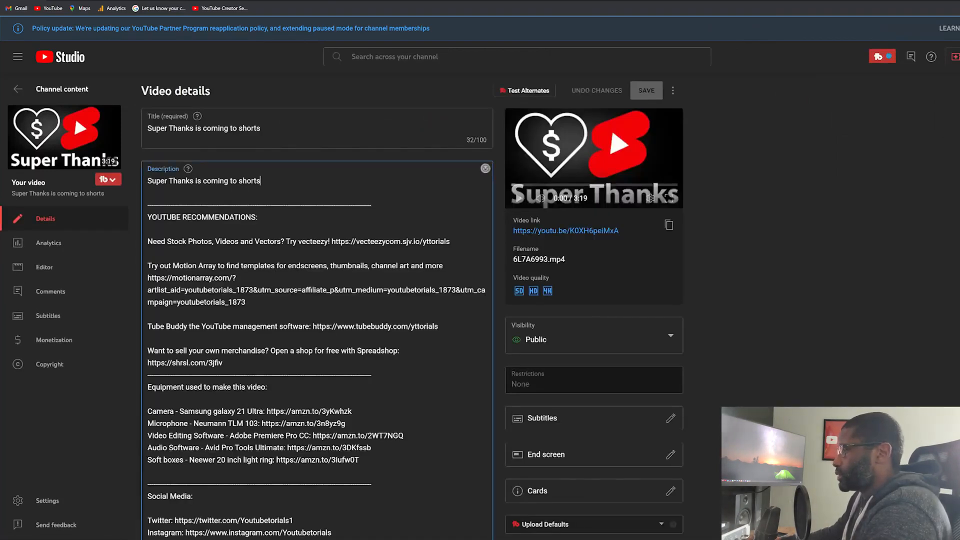
key("Return")
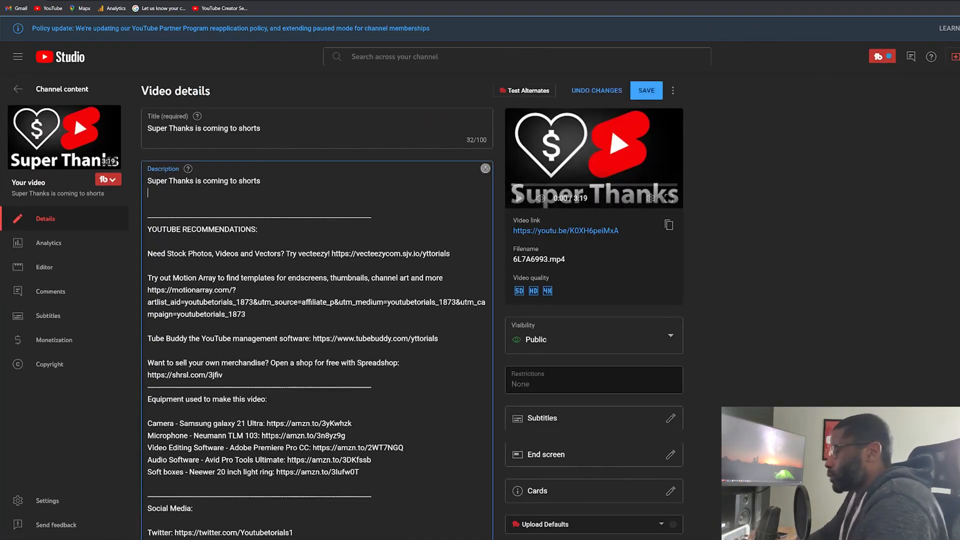
key("Return")
key("ctrl+v")
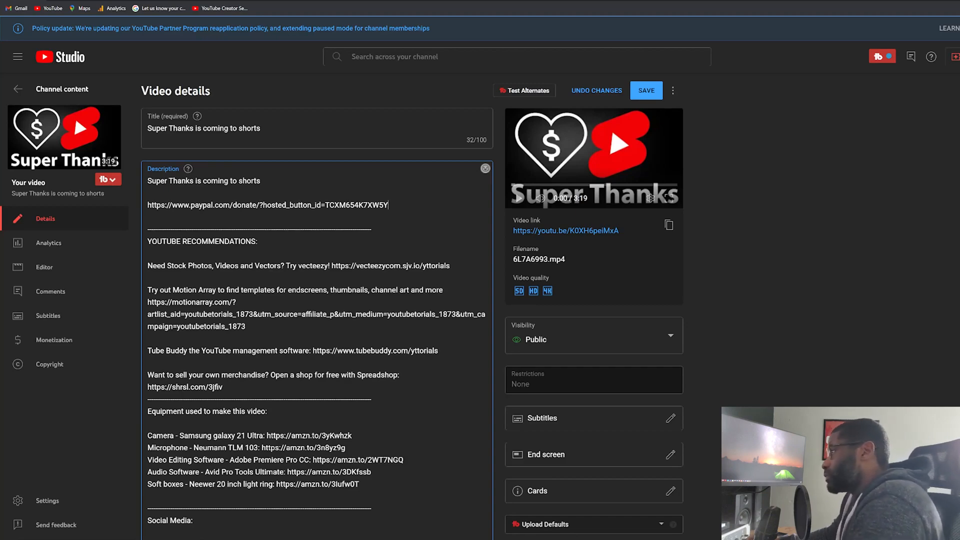
left_click(647, 94)
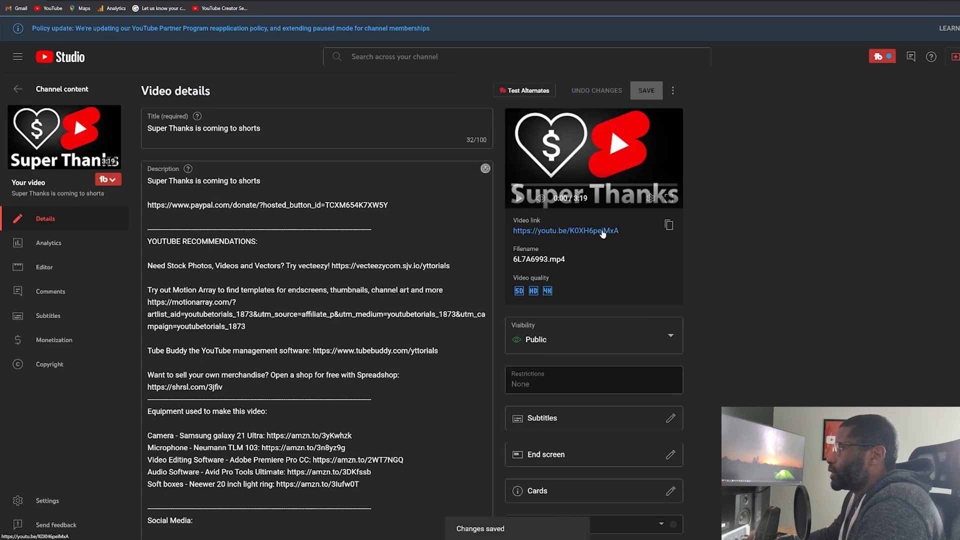
Open the donation page through the link in the published video's description and check its one-time, monthly and yearly options
left_click(603, 231)
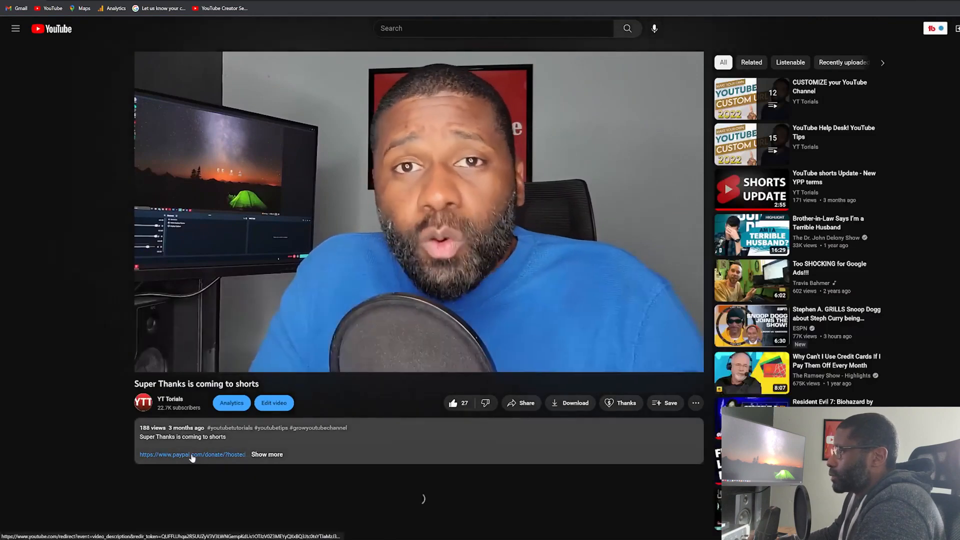
left_click(192, 455)
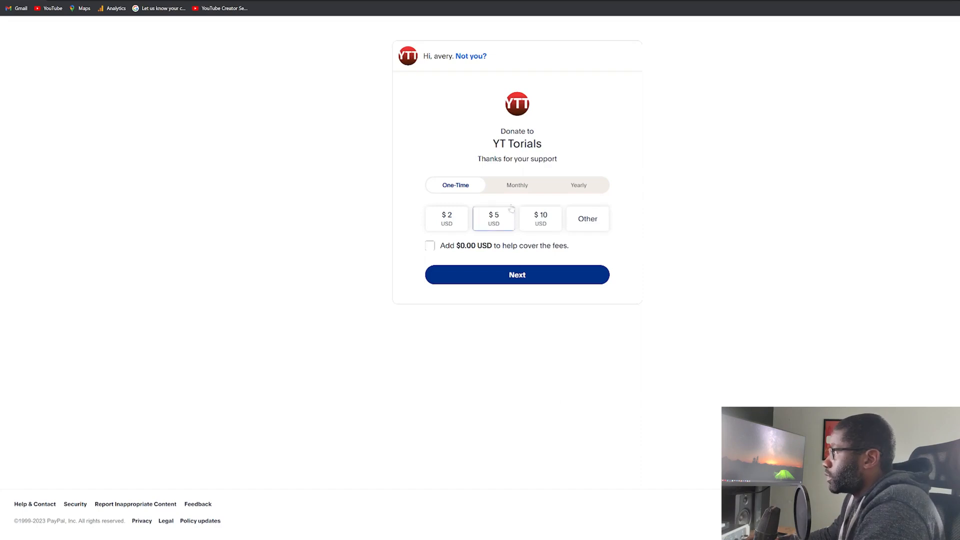
left_click(518, 185)
left_click(593, 186)
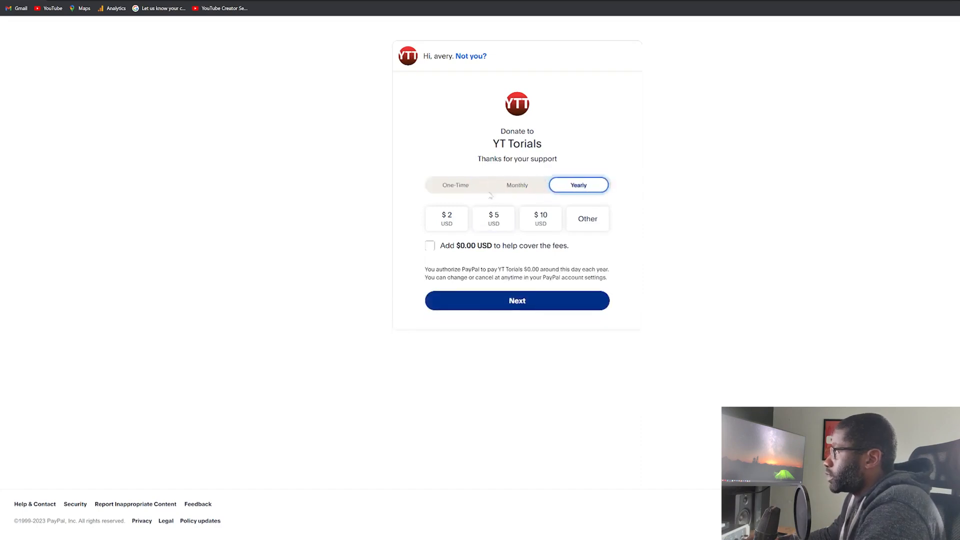
left_click(456, 185)
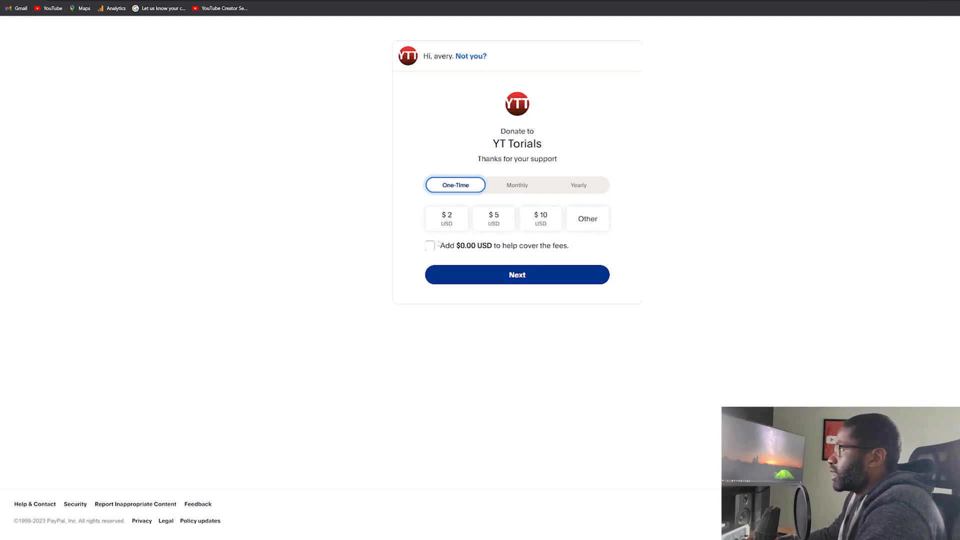
Include the fee coverage, compare the $2, $5 and $10 one-time donations, and proceed with $10
left_click(430, 246)
left_click(447, 219)
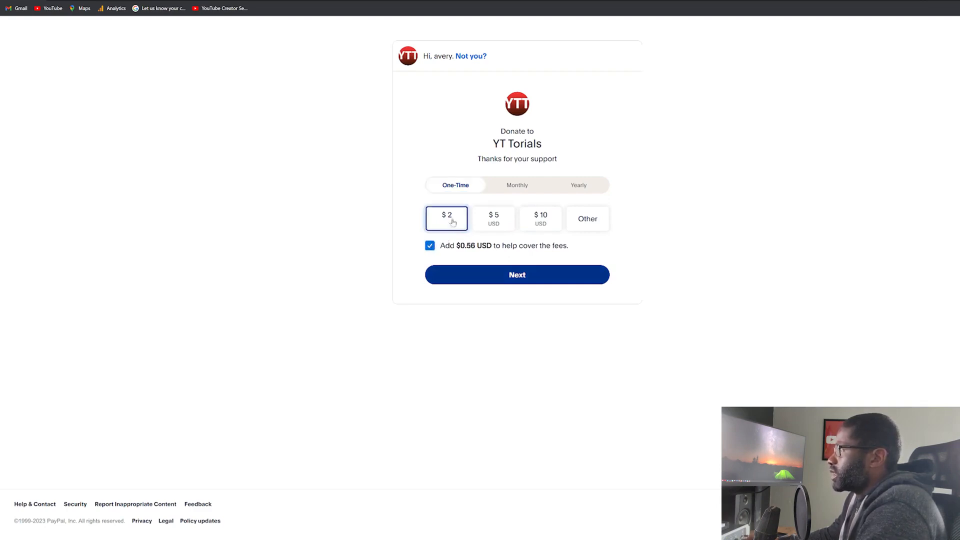
left_click(504, 224)
left_click(540, 218)
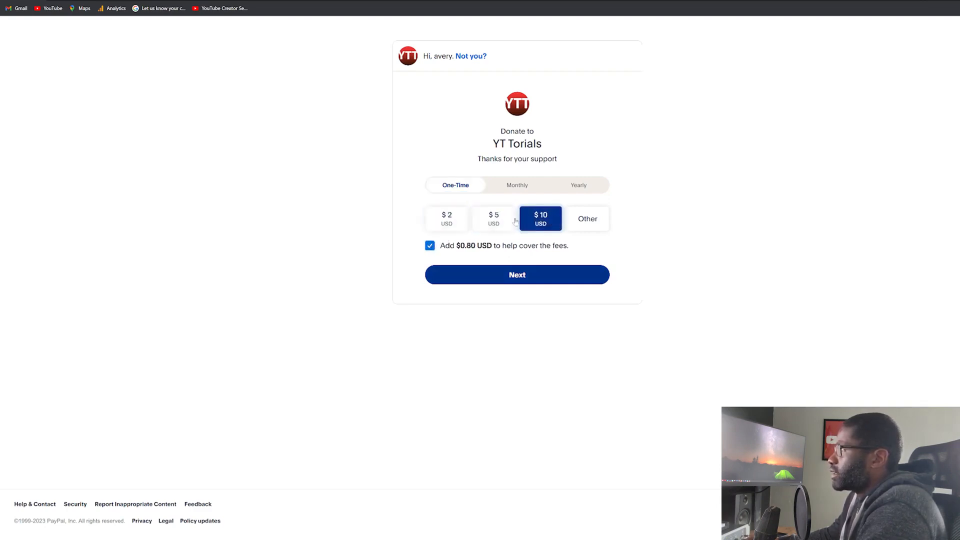
left_click(493, 219)
left_click(448, 220)
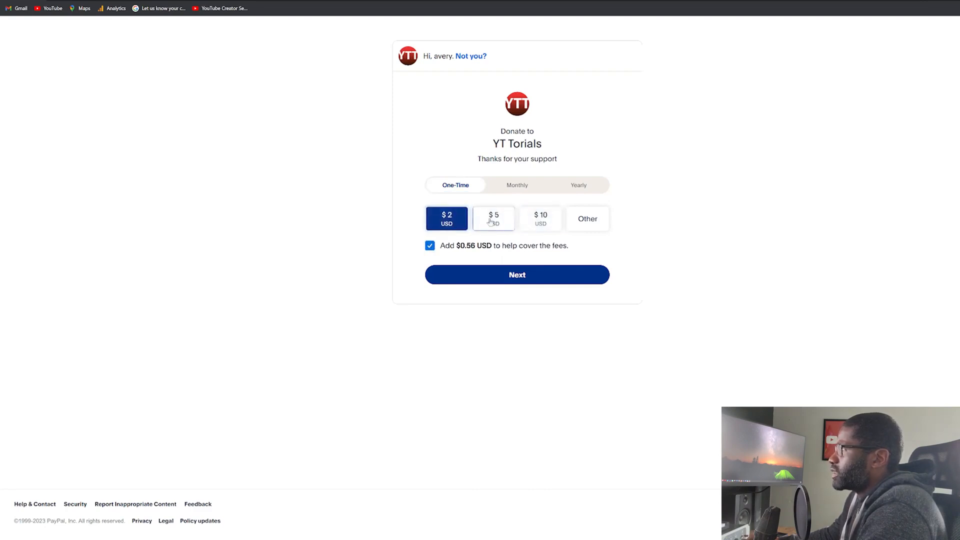
left_click(493, 219)
left_click(557, 223)
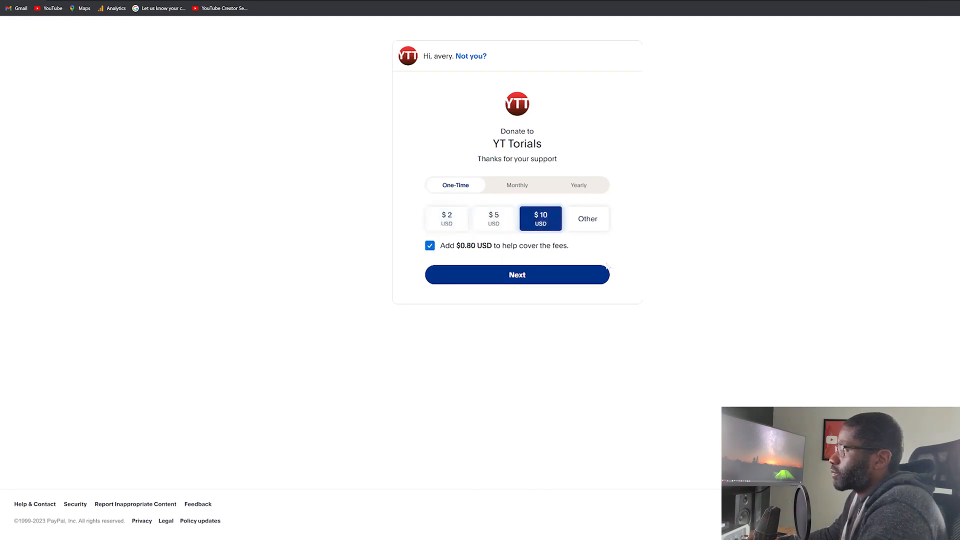
left_click(532, 284)
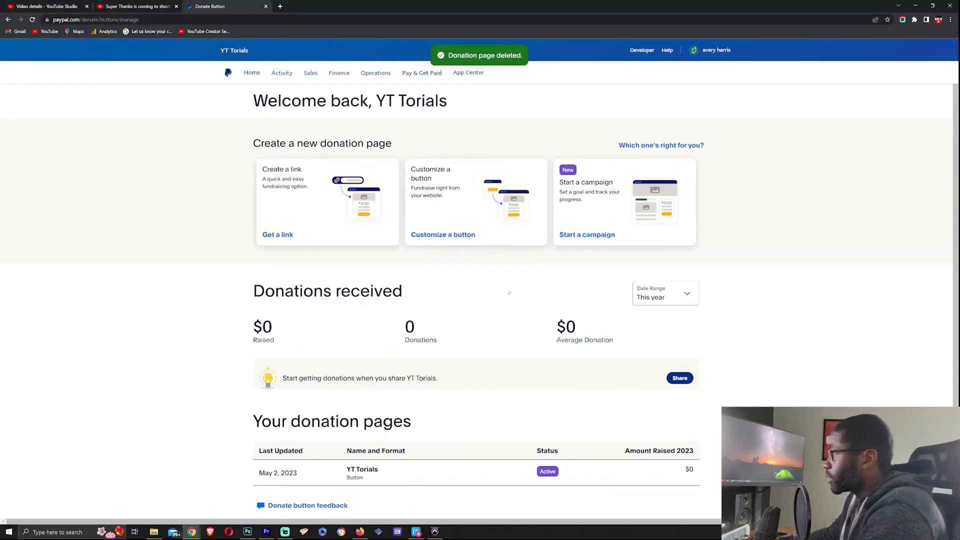
Start a new donation campaign, look over its page preview, and title it "Test"
left_click(611, 235)
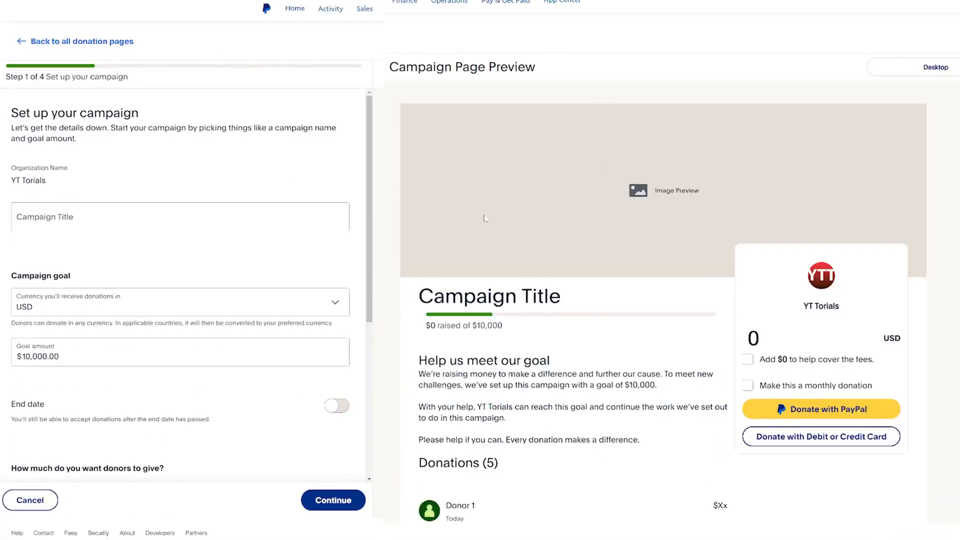
scroll(487, 286, "down", 5)
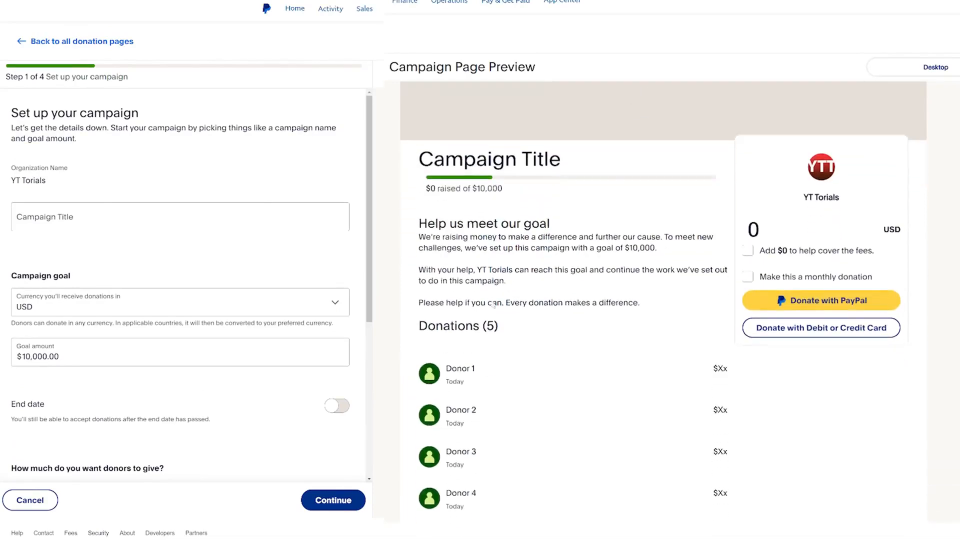
scroll(504, 287, "up", 5)
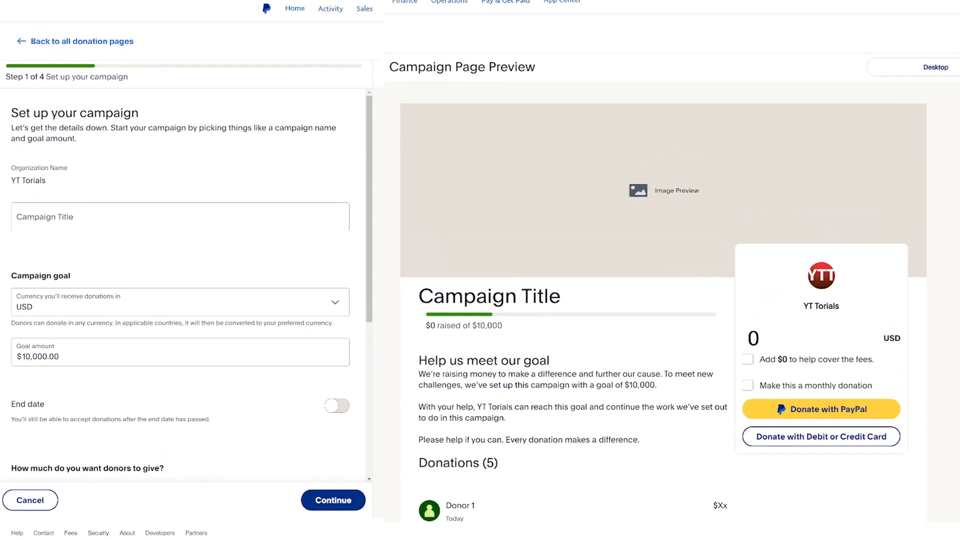
left_click(180, 217)
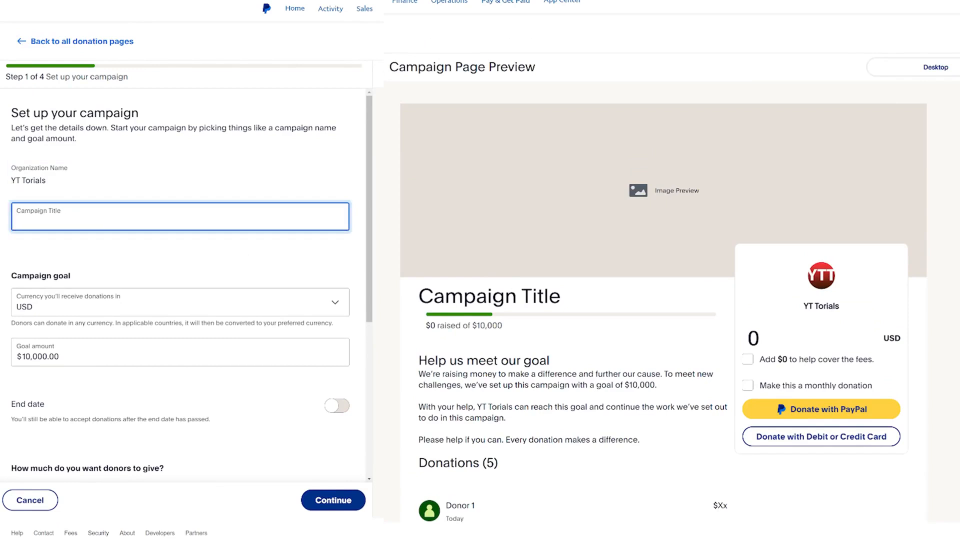
type("Test")
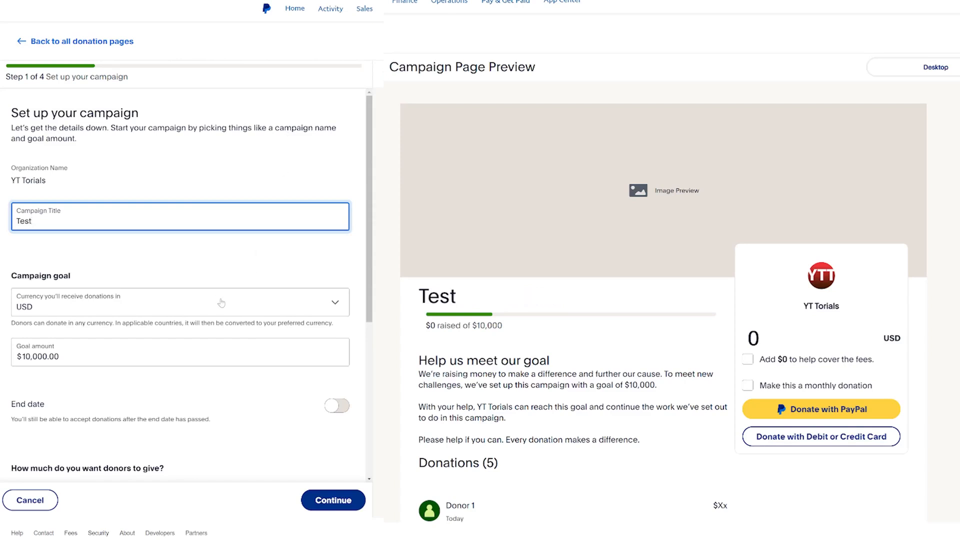
Set the campaign's goal amount to $5,000.00
scroll(203, 285, "down", 2)
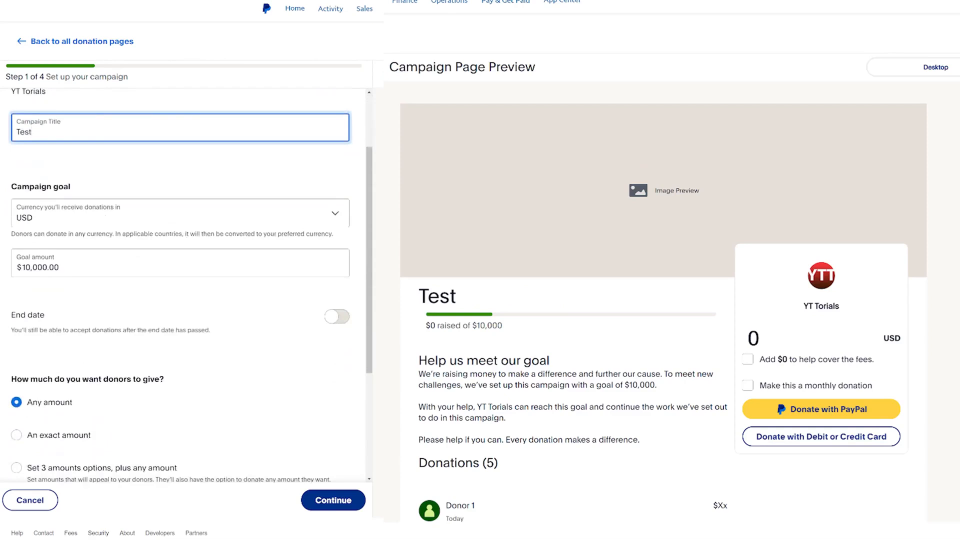
left_click_drag(31, 268, 25, 267)
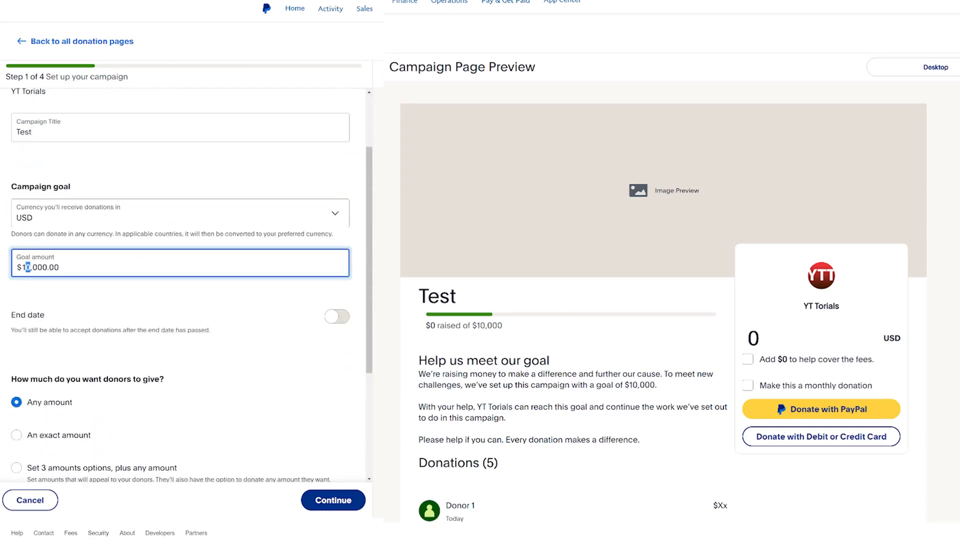
key("BackSpace")
key("BackSpace")
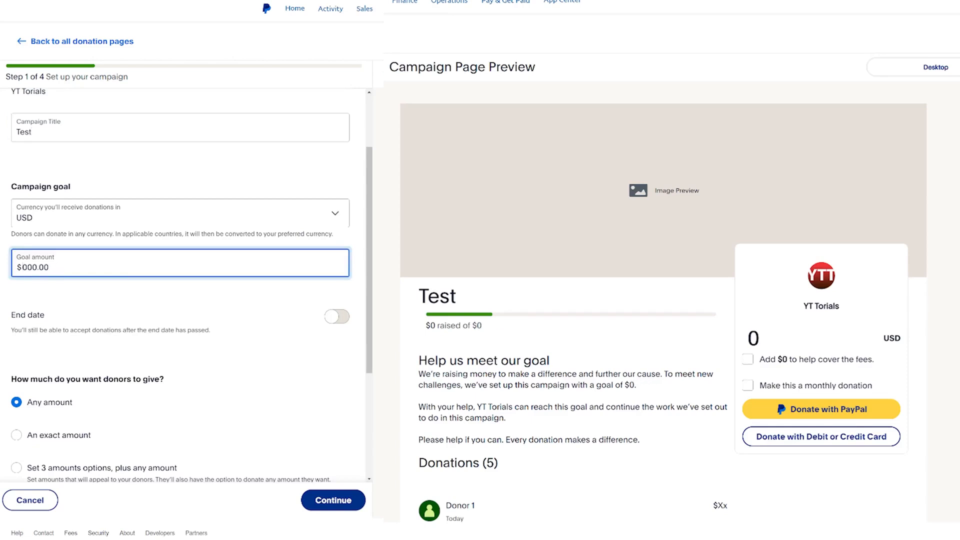
type("5,")
left_click(107, 310)
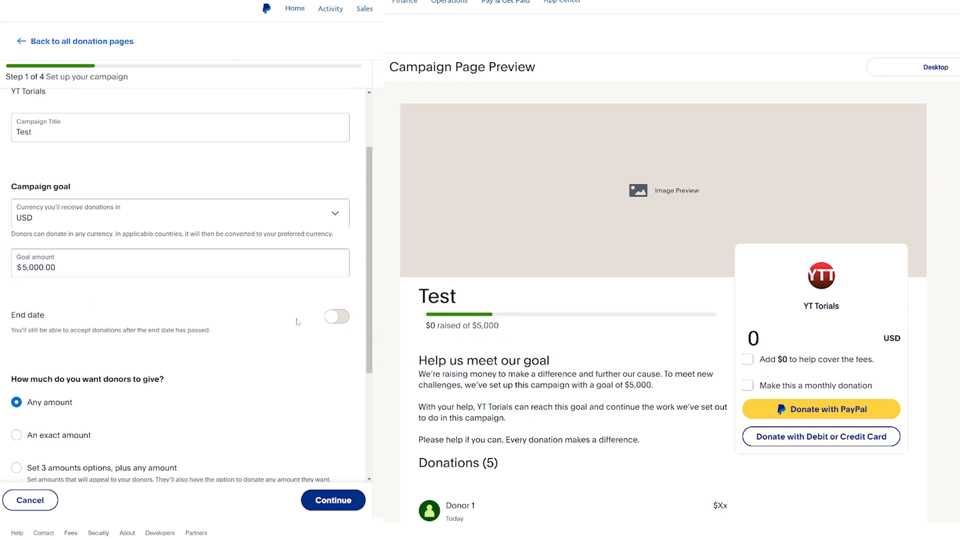
Turn the campaign's end date option on and back off
scroll(297, 322, "down", 2)
left_click(347, 231)
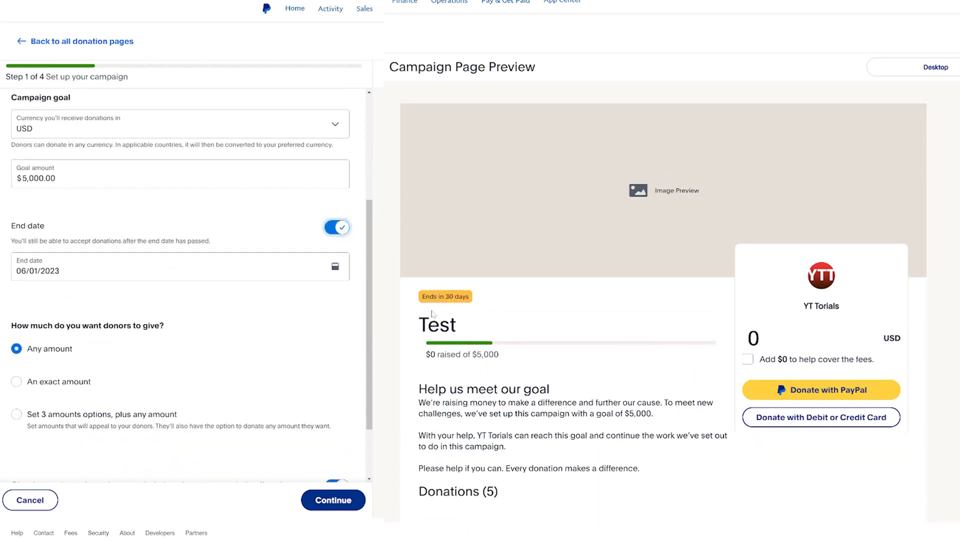
left_click(337, 228)
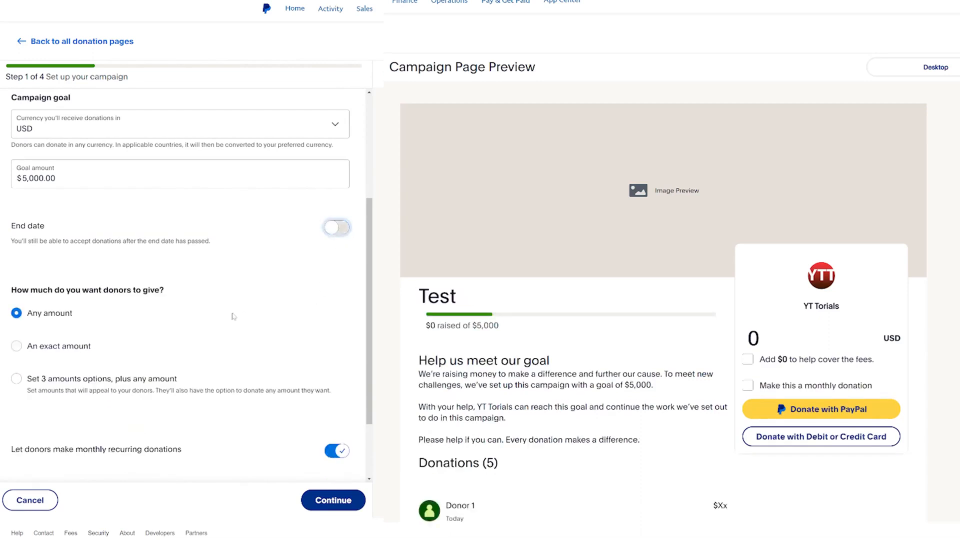
Review the donor amount, monthly recurring and fee coverage options, and proceed to customizing the campaign page
scroll(188, 320, "down", 2)
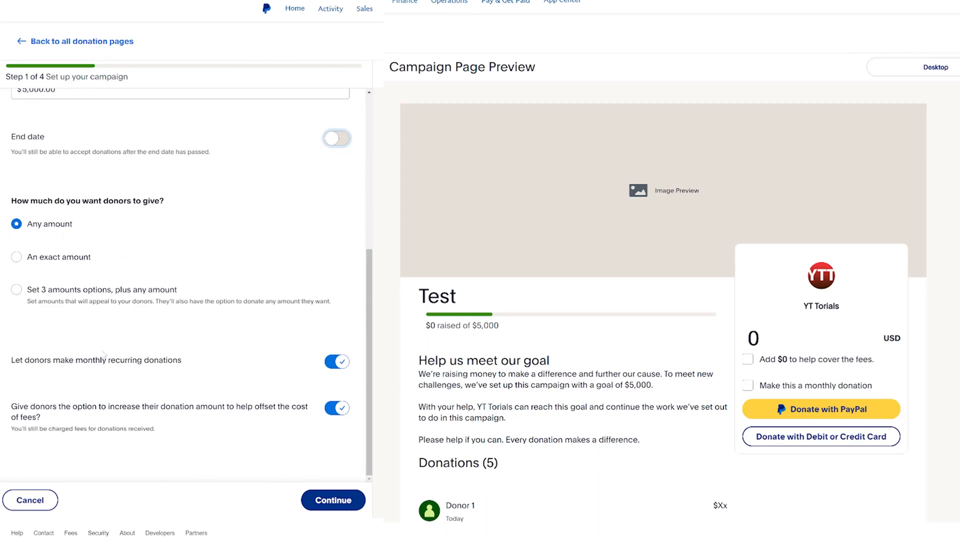
scroll(115, 330, "down", 1)
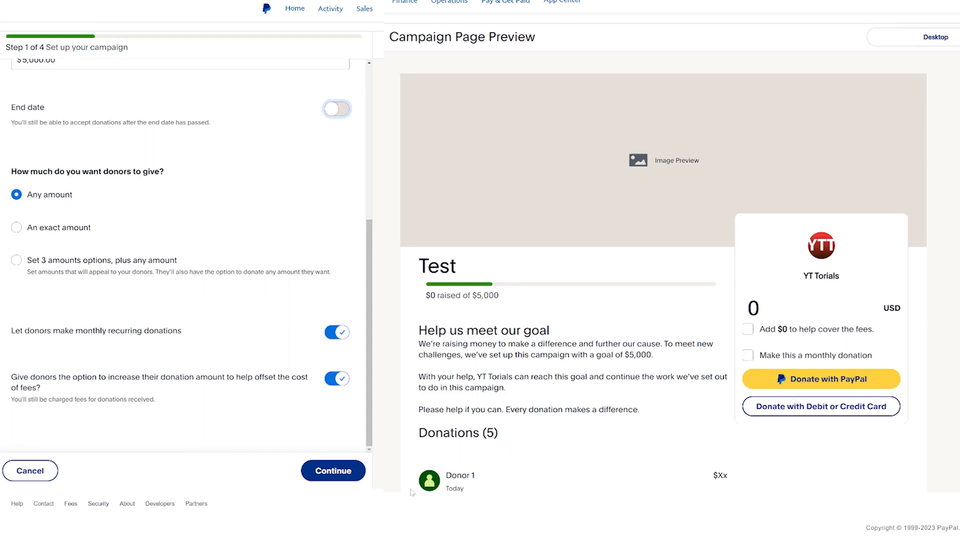
left_click(363, 480)
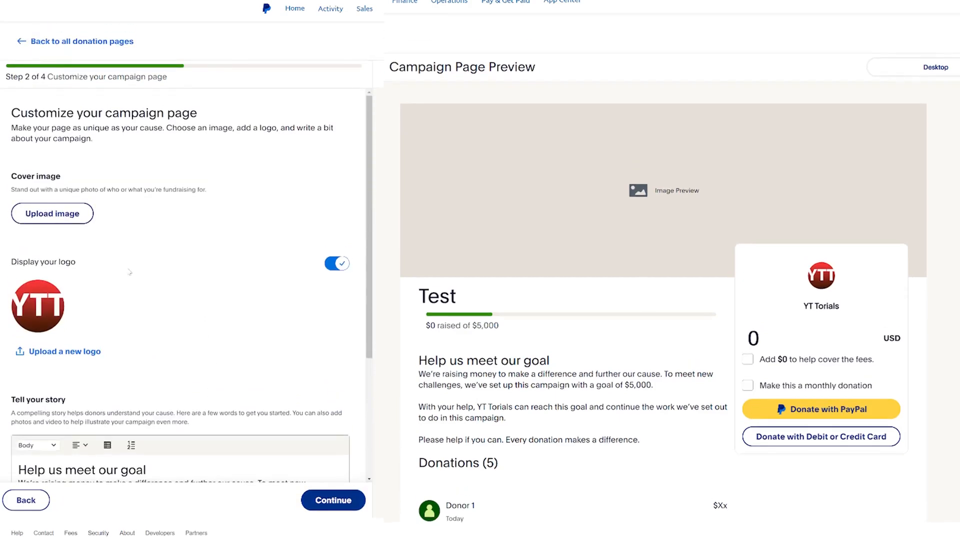
Upload the YouTube Torials banner as the campaign's cover image and review the logo and story sections
left_click(63, 220)
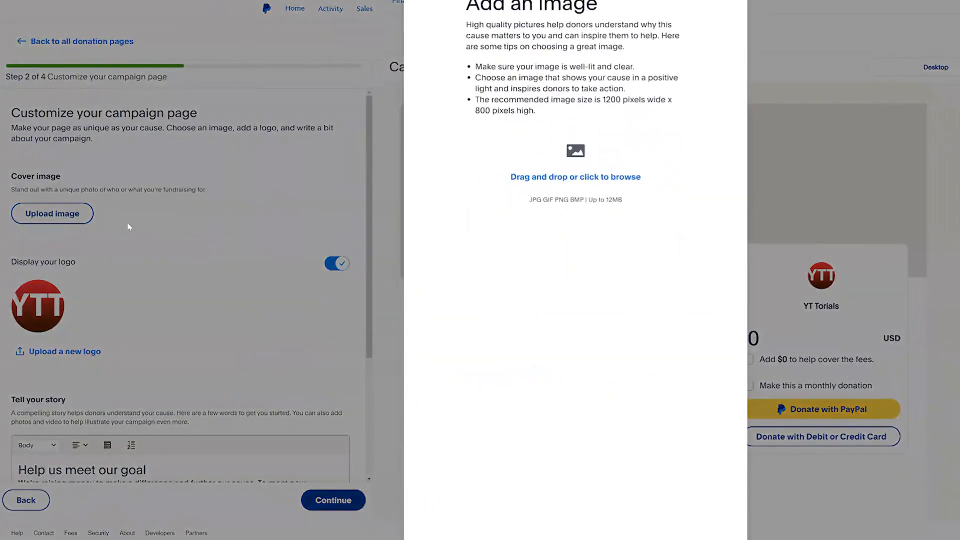
left_click(581, 177)
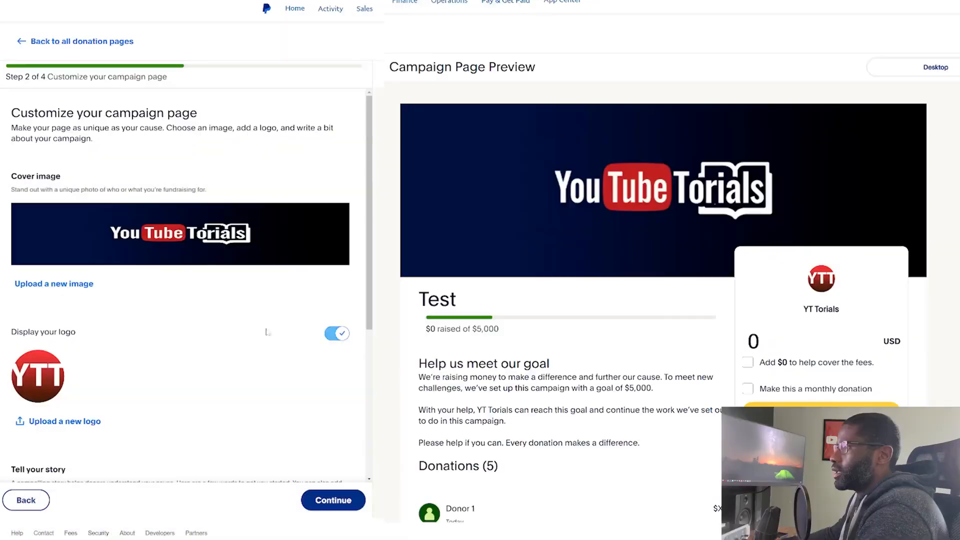
scroll(185, 276, "down", 3)
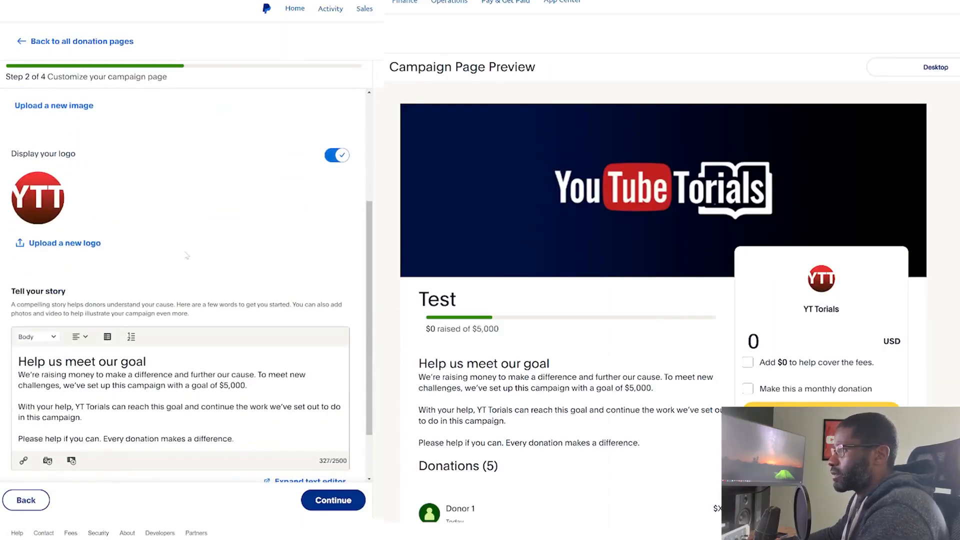
scroll(186, 255, "down", 2)
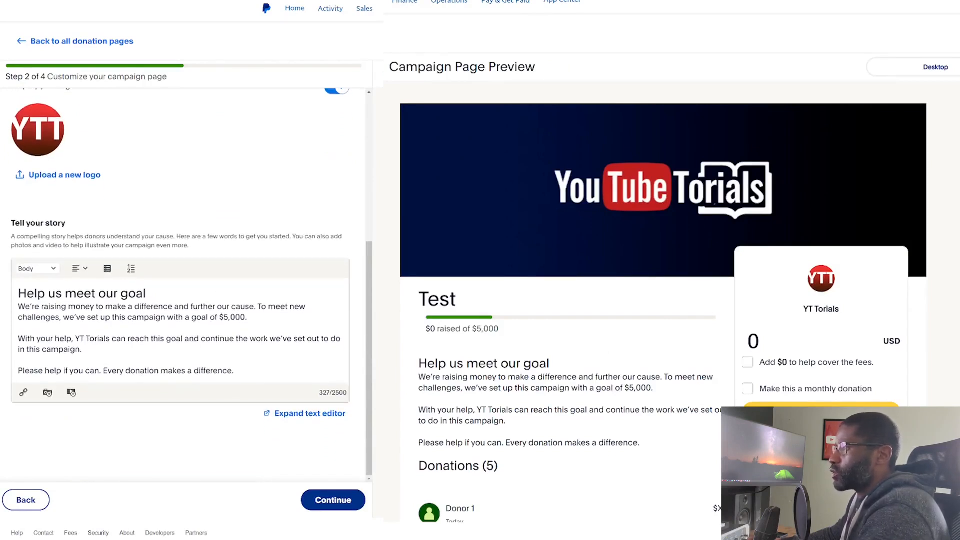
Select part of the campaign story's body text, deselect it, and center the blank line above the closing sentence
left_click(145, 294)
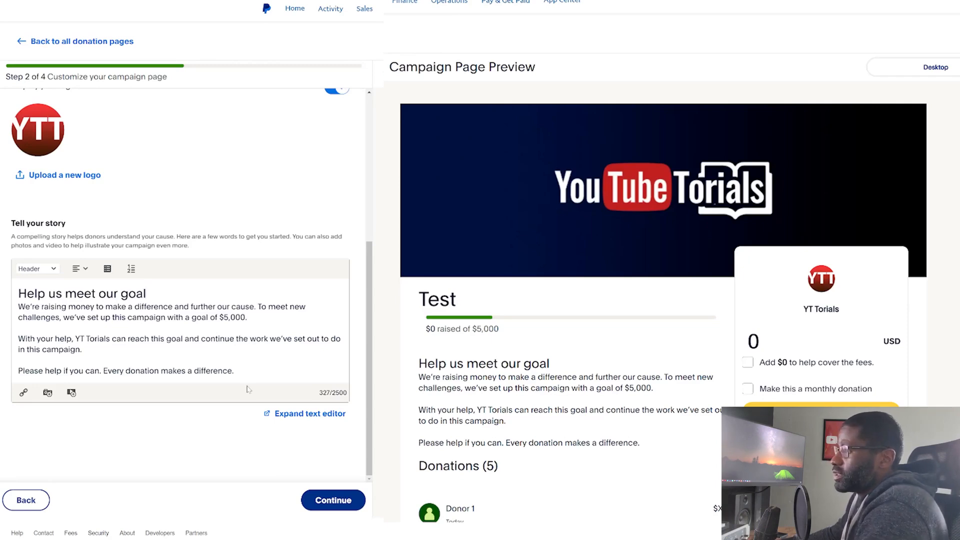
left_click_drag(25, 306, 83, 349)
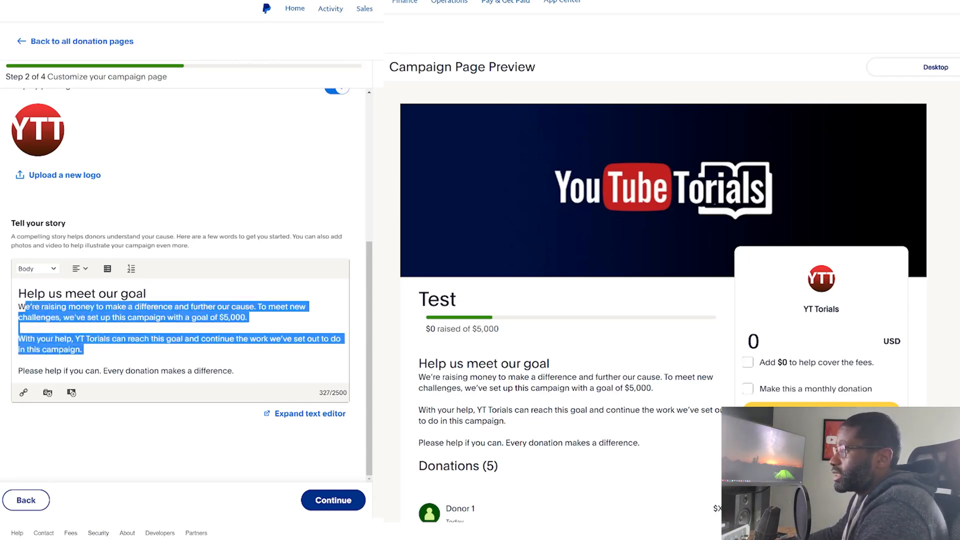
left_click(19, 360)
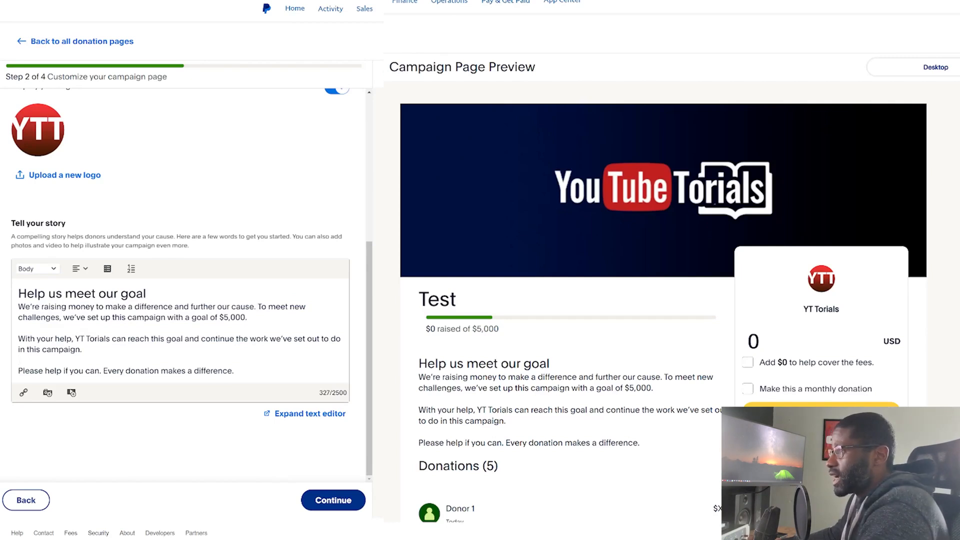
left_click(81, 270)
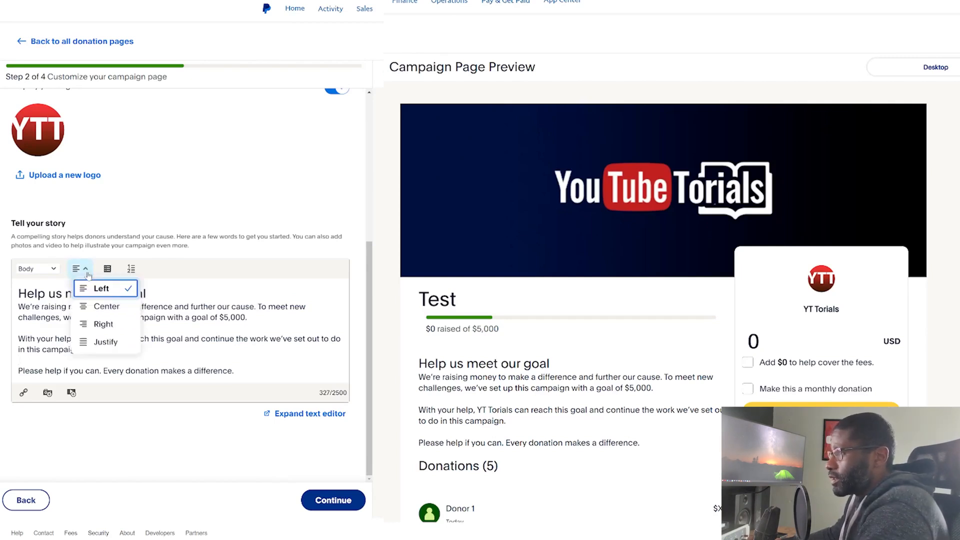
left_click(99, 309)
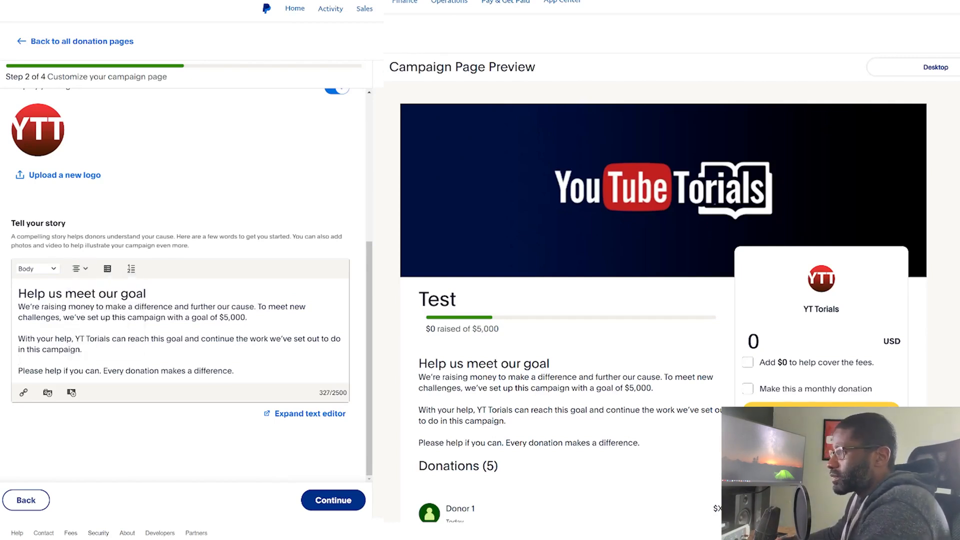
Try the Justify and Right alignments on the campaign story's body paragraphs
left_click_drag(81, 349, 15, 306)
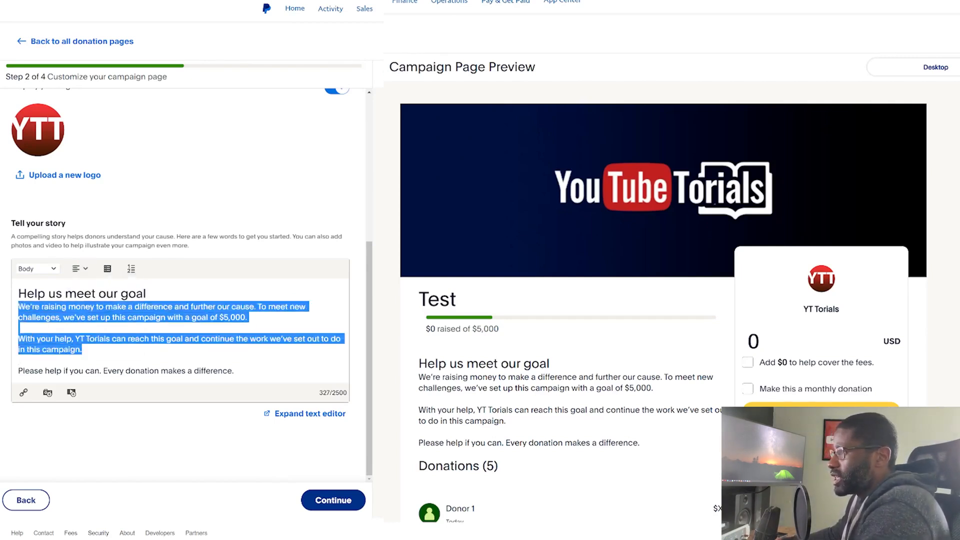
left_click(80, 272)
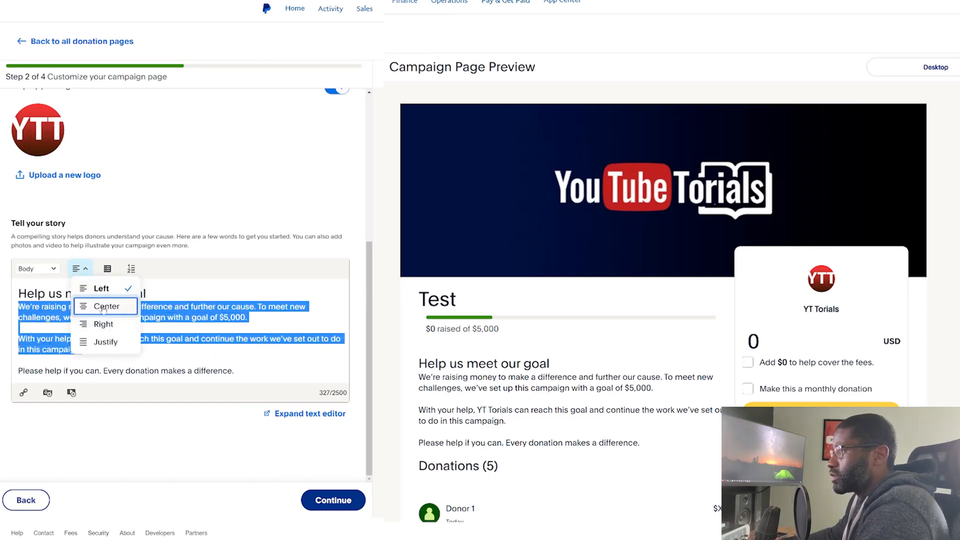
left_click(103, 343)
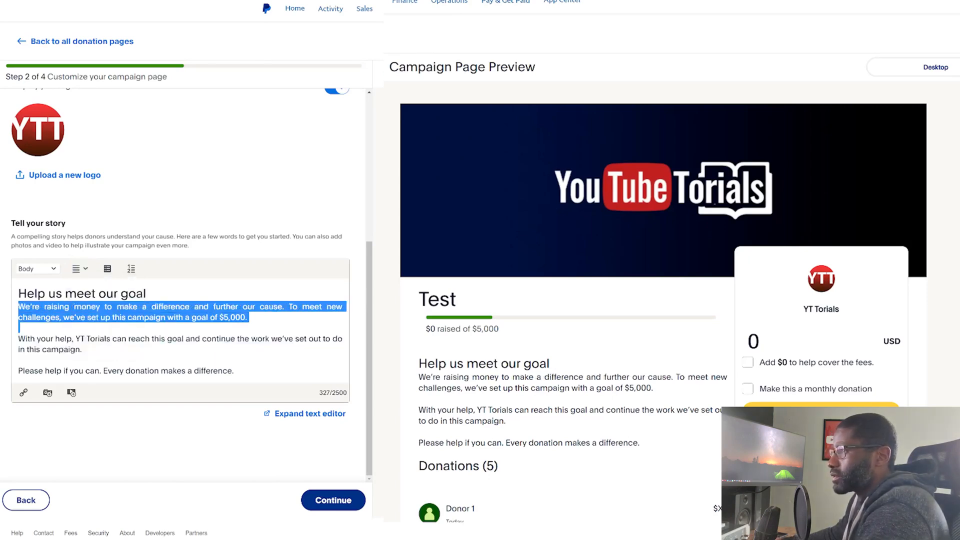
left_click(80, 269)
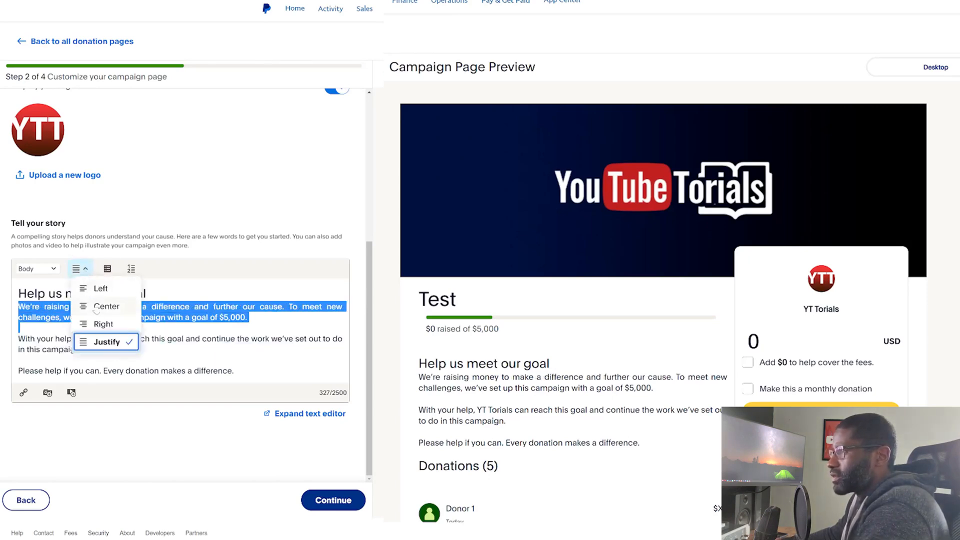
left_click(103, 324)
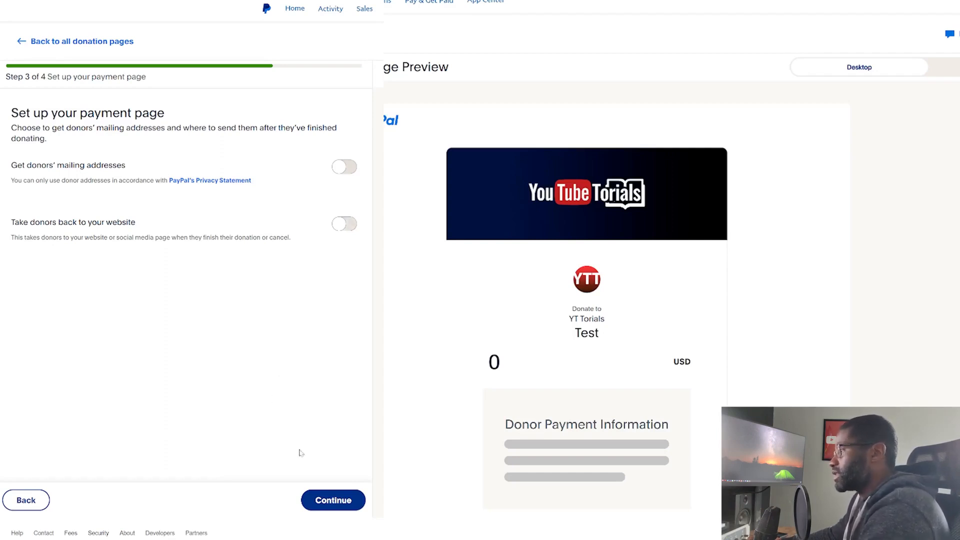
Proceed from the payment page setup to the embed options and enable a donate button for the website
left_click(325, 500)
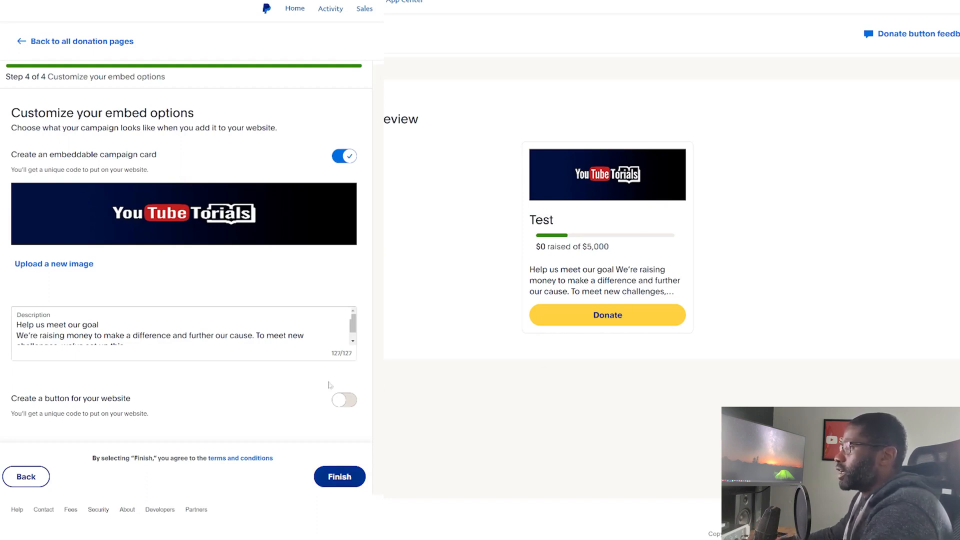
scroll(180, 332, "down", 1)
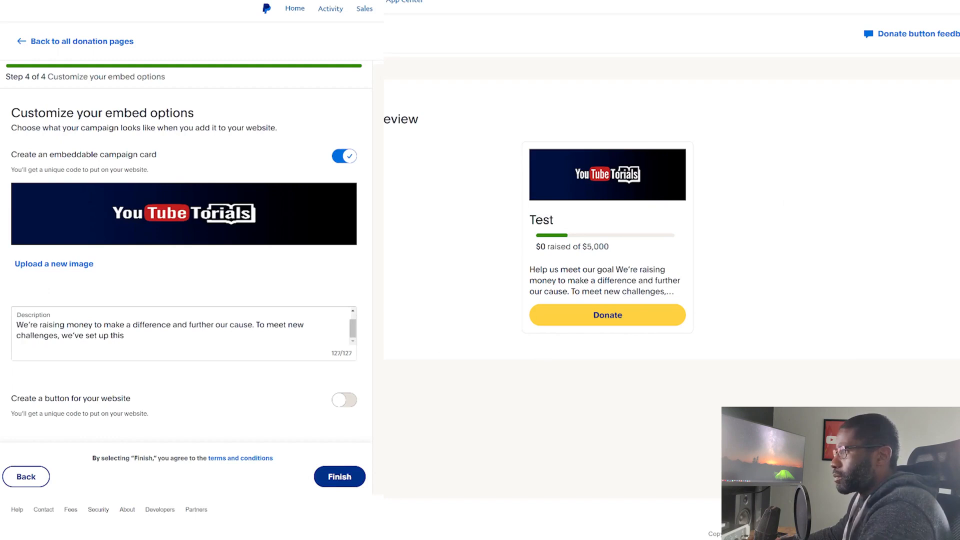
scroll(178, 301, "down", 1)
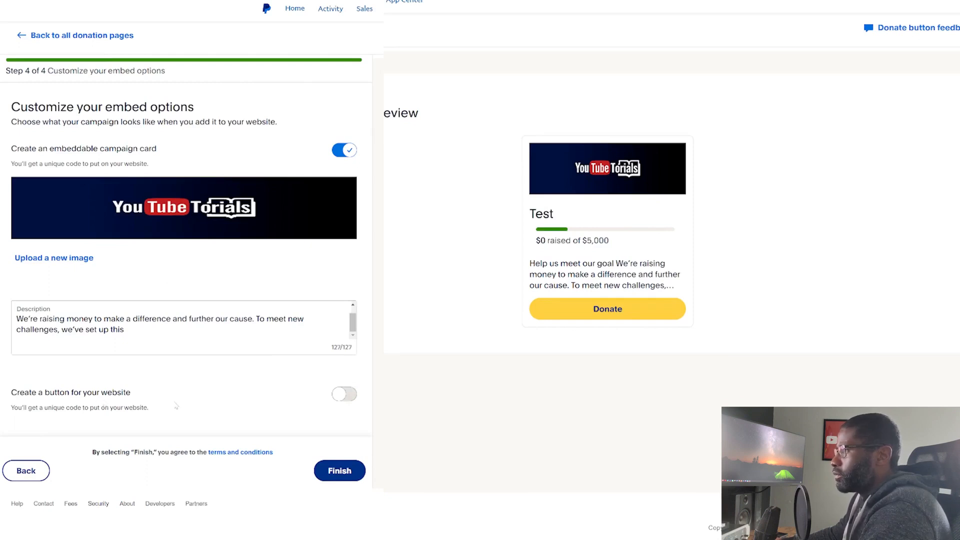
left_click(344, 394)
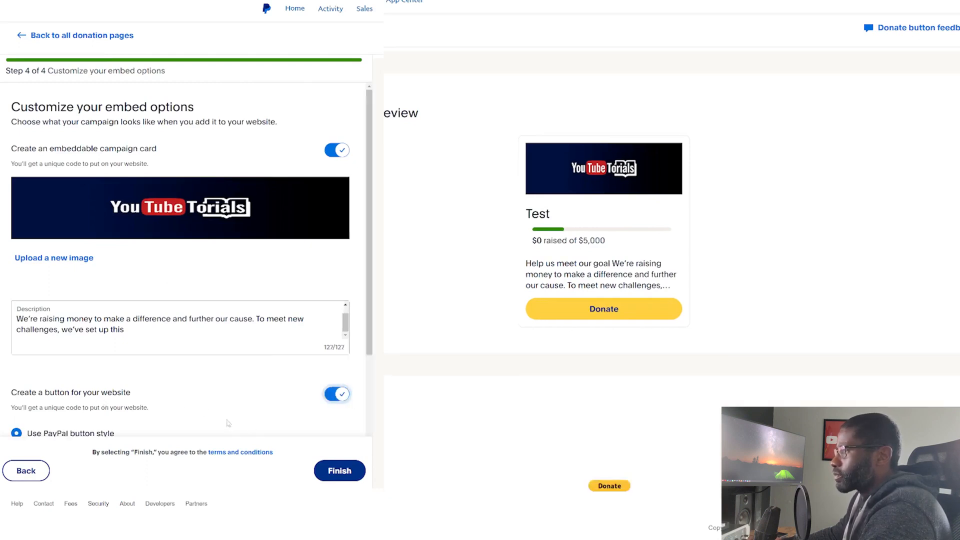
scroll(222, 400, "down", 3)
scroll(183, 254, "down", 1)
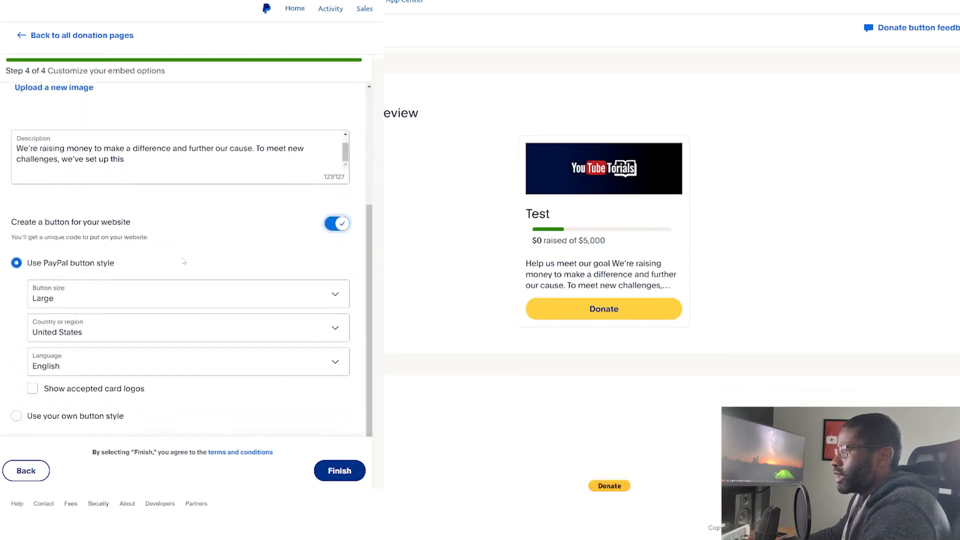
Switch to the own button style and back to the PayPal style, and look over its button size options
left_click(39, 420)
left_click(90, 285)
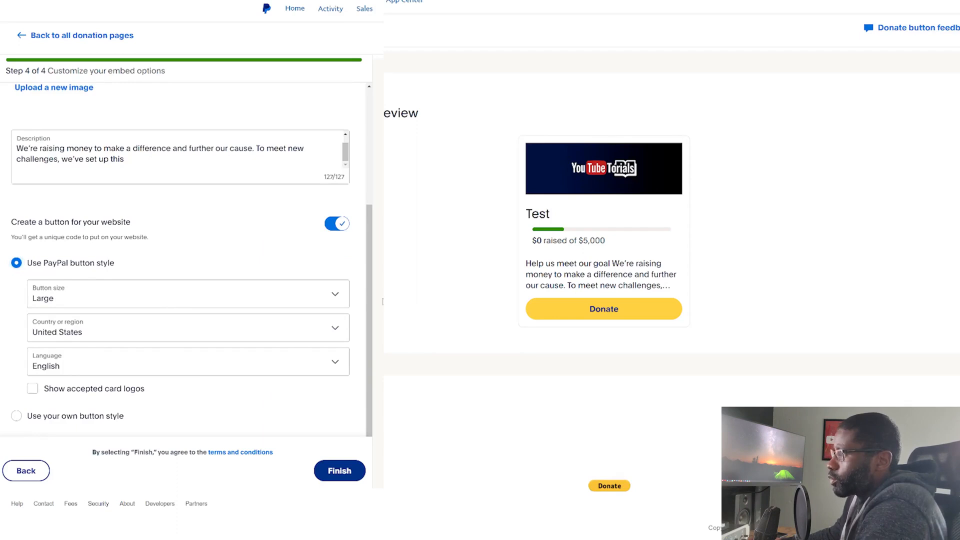
left_click(341, 299)
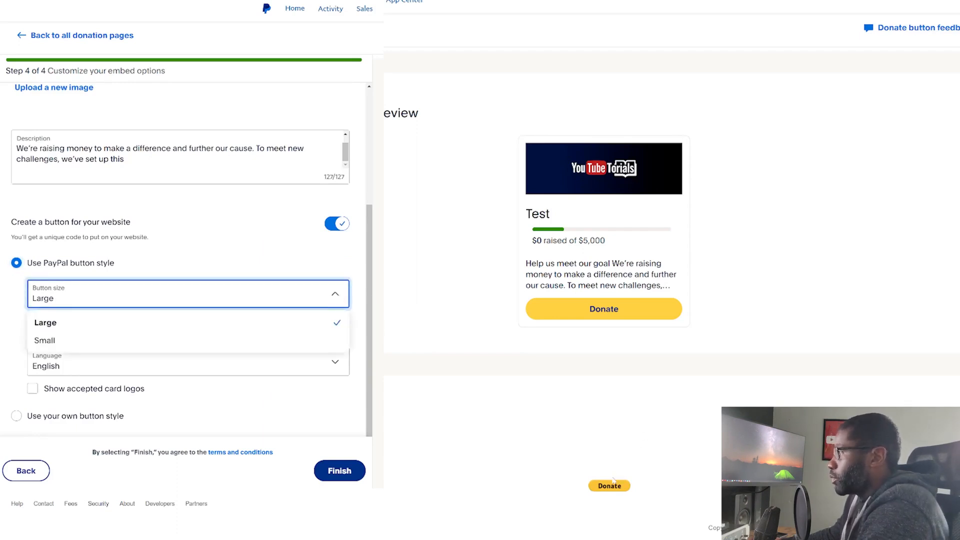
left_click(340, 299)
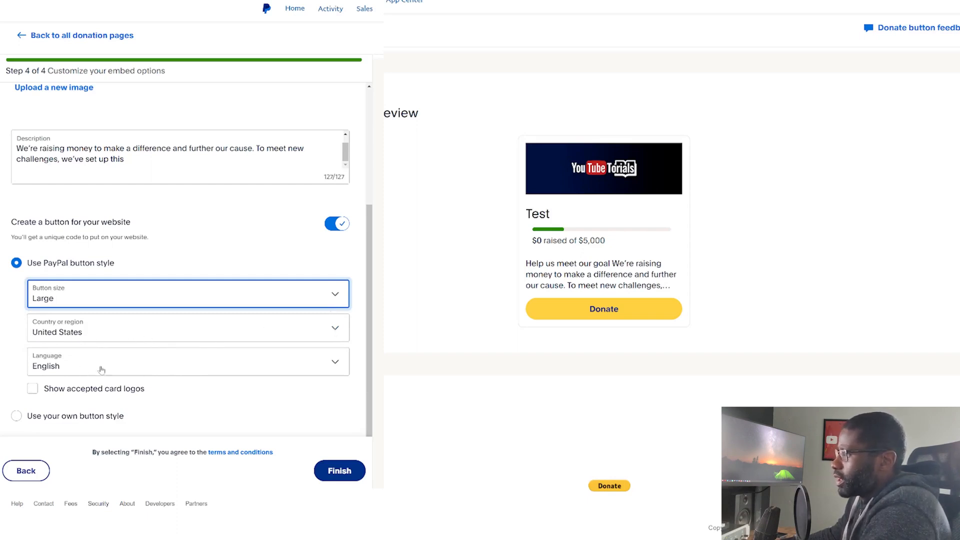
Show the accepted card logos with the donate button, check the preview, and finish creating the campaign
left_click(36, 394)
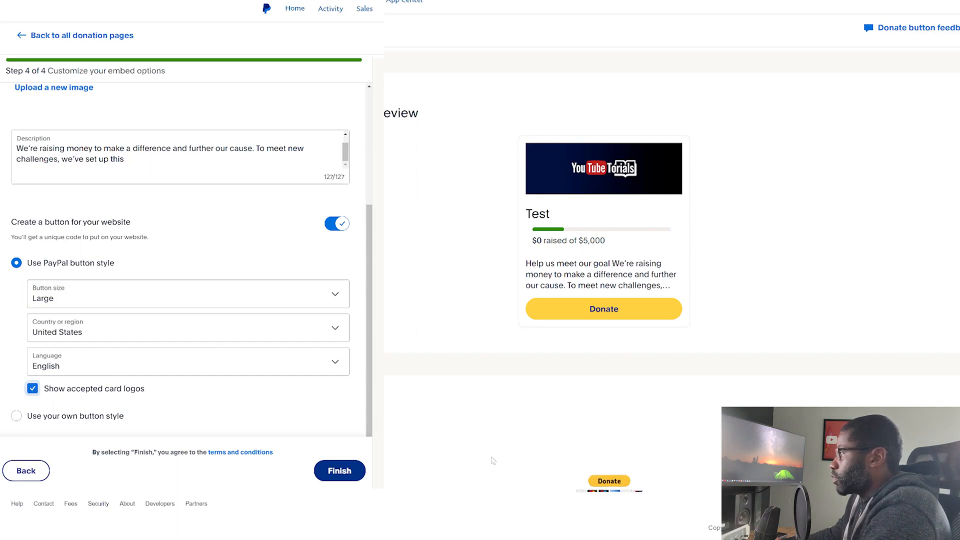
scroll(555, 444, "down", 2)
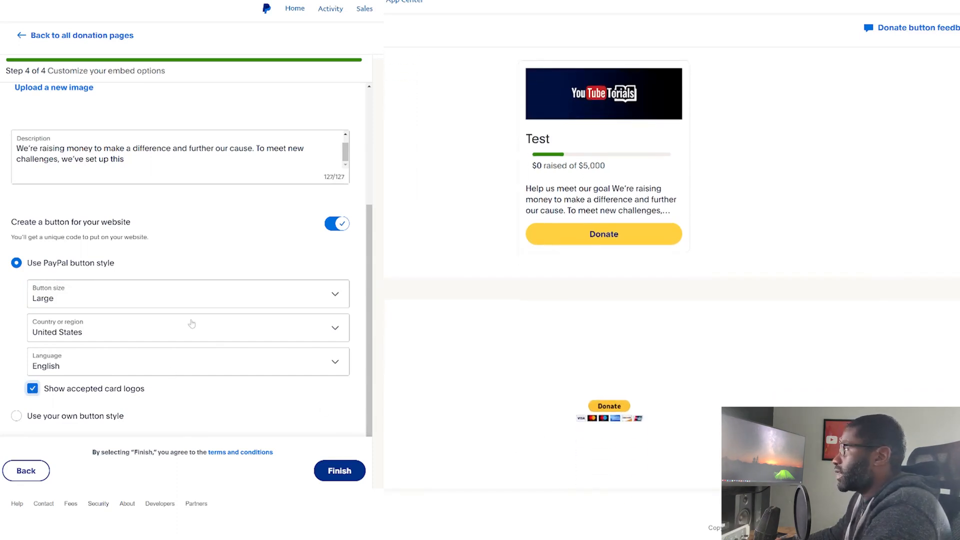
left_click(349, 476)
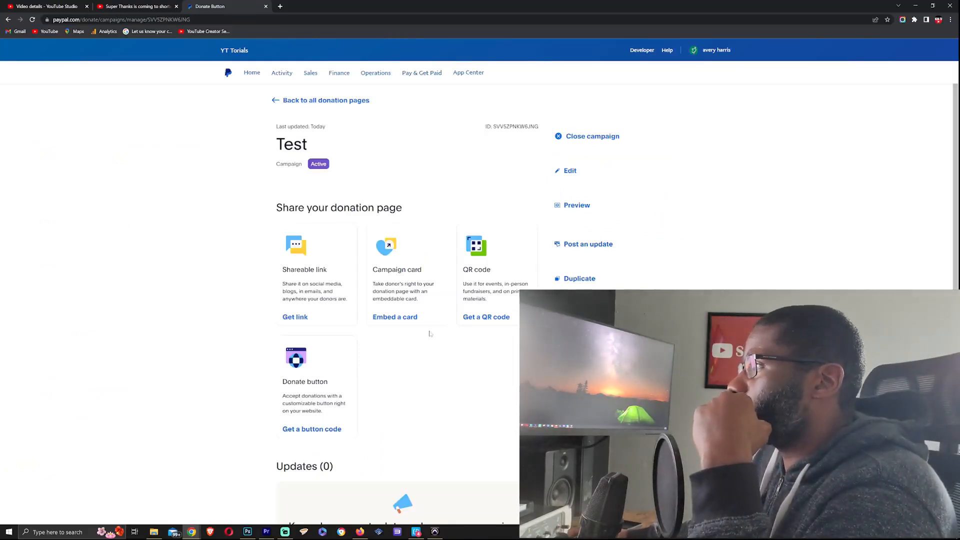
Copy the Test campaign's shareable link and return to its sharing options
left_click(295, 318)
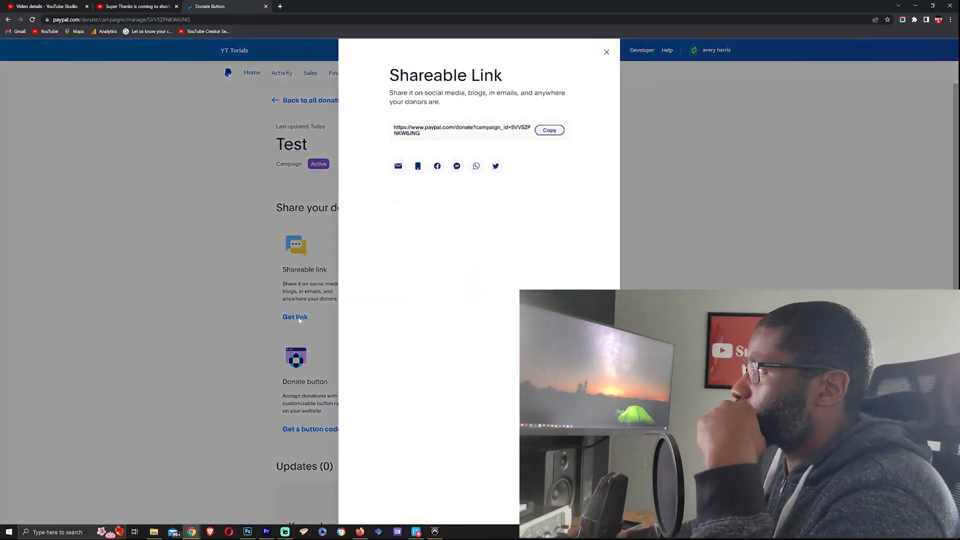
left_click(549, 130)
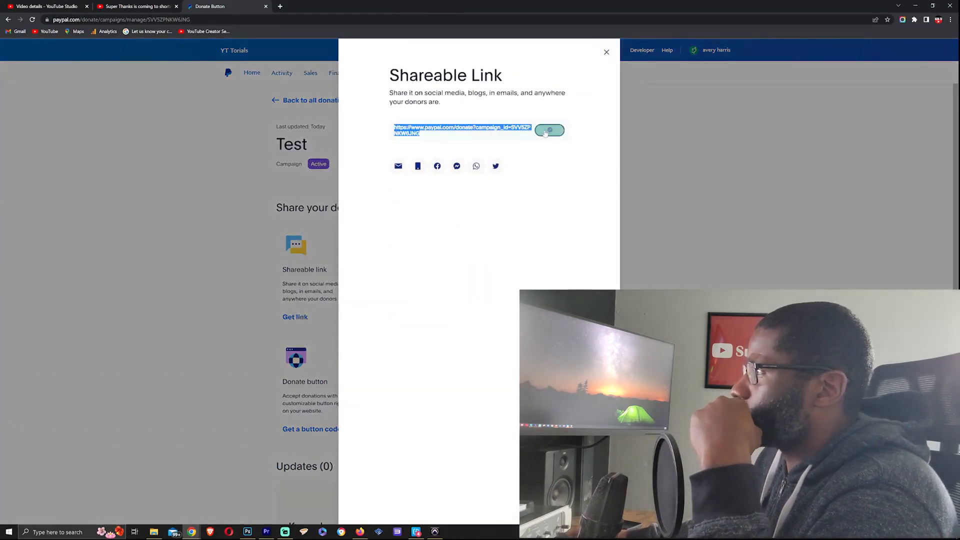
left_click(607, 52)
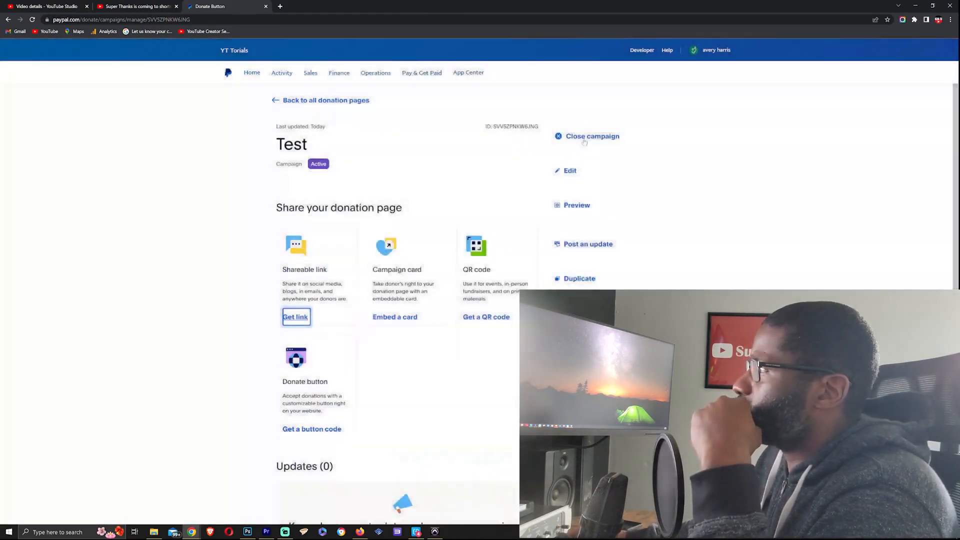